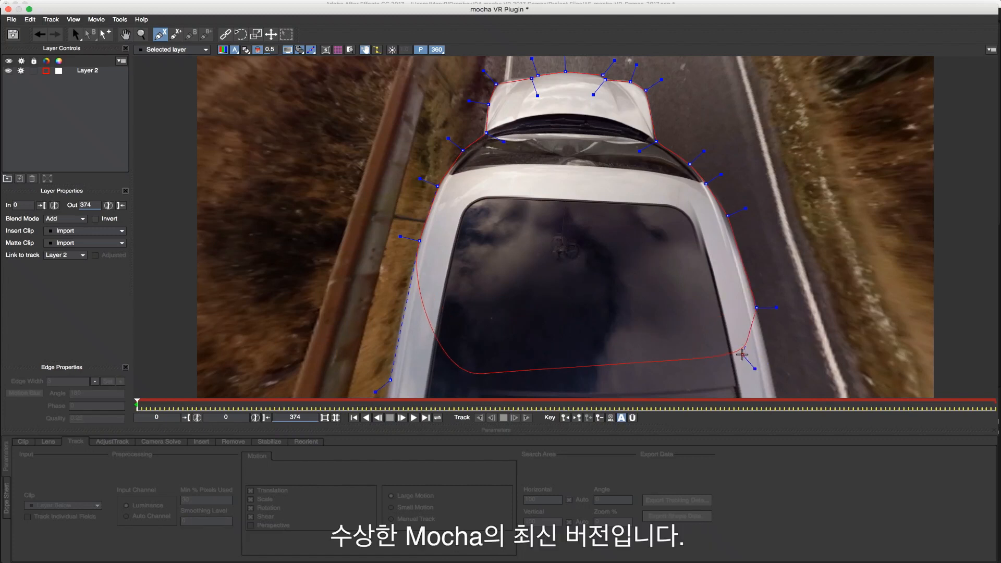
Close the spline around the car and refine its points and handles along the hood and body edges.
{"action": "right_click", "coordinate": [775, 388]}
{"action": "left_click_drag", "start_coordinate": [278, 107], "coordinate": [292, 226]}
{"action": "left_click_drag", "start_coordinate": [375, 392], "coordinate": [371, 394]}
{"action": "left_click_drag", "start_coordinate": [472, 62], "coordinate": [500, 81]}
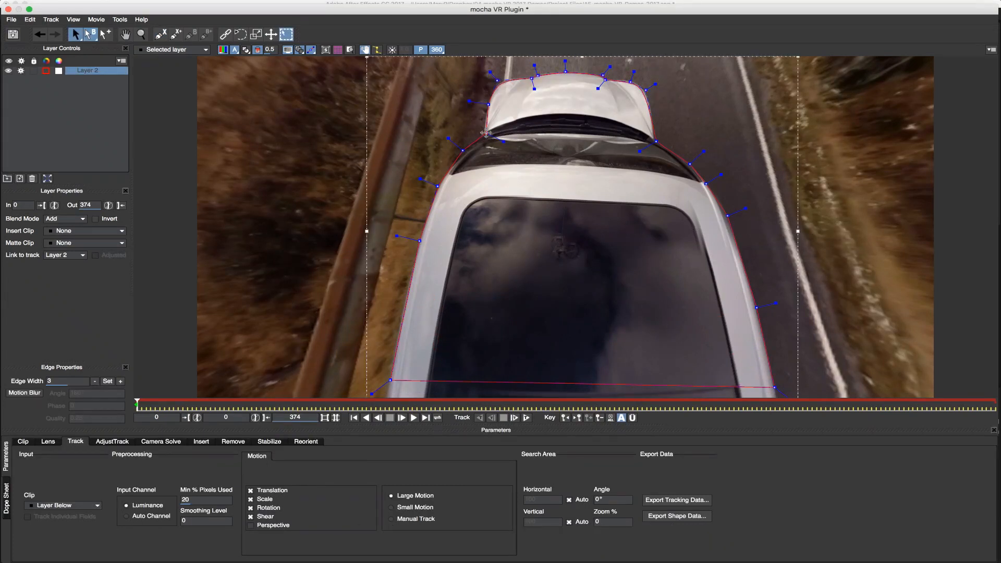
{"action": "left_click_drag", "start_coordinate": [438, 186], "coordinate": [430, 196]}
{"action": "left_click_drag", "start_coordinate": [397, 236], "coordinate": [415, 241]}
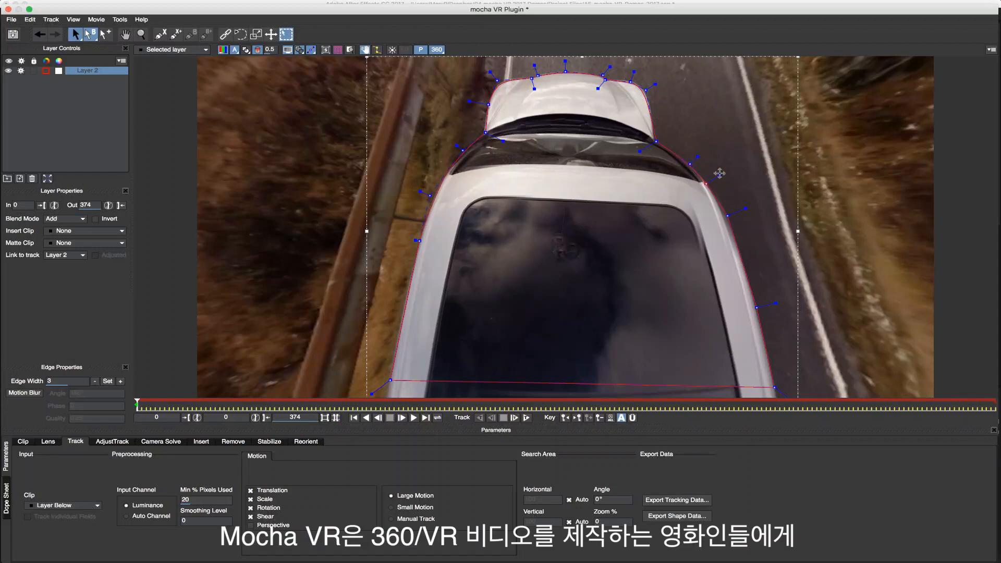
Show the footage in equirectangular view and extend both outer ends of the car spline along the body's upper edge.
{"action": "left_click", "coordinate": [437, 50]}
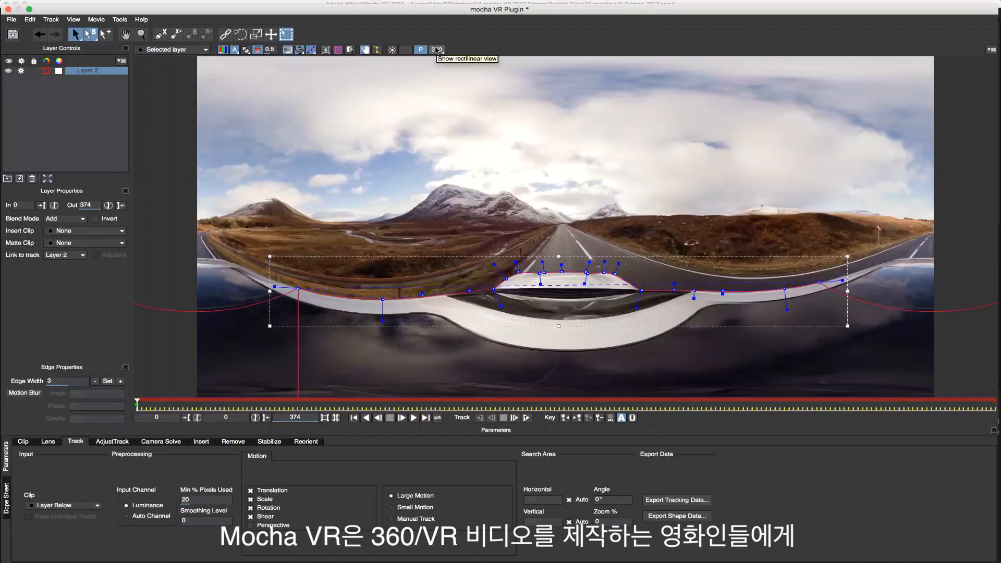
{"action": "left_click_drag", "start_coordinate": [820, 280], "coordinate": [897, 254]}
{"action": "left_click_drag", "start_coordinate": [300, 287], "coordinate": [226, 259]}
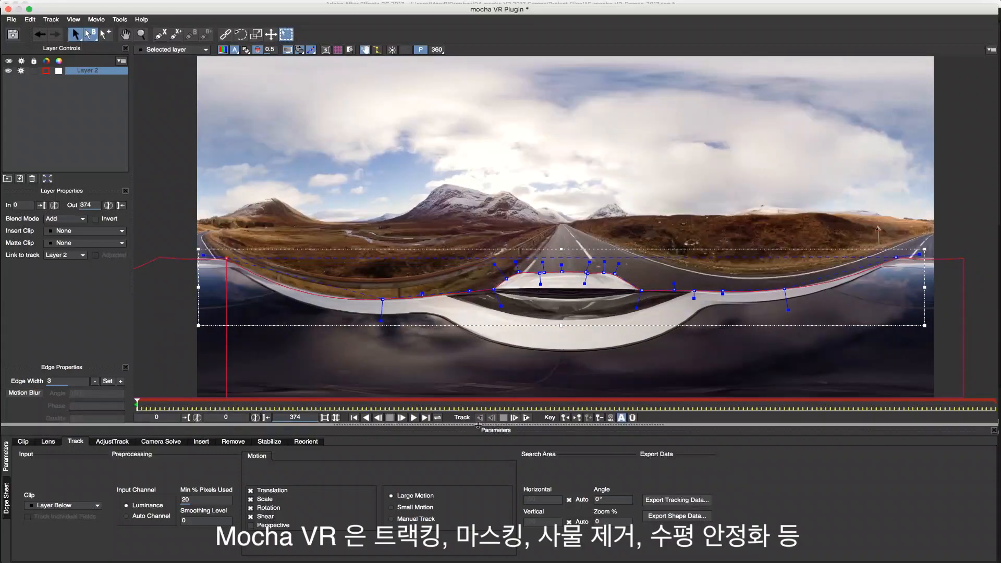
Track the car layer forward through the clip while alternating between equirectangular and rectilinear 360 views.
{"action": "left_click", "coordinate": [526, 418]}
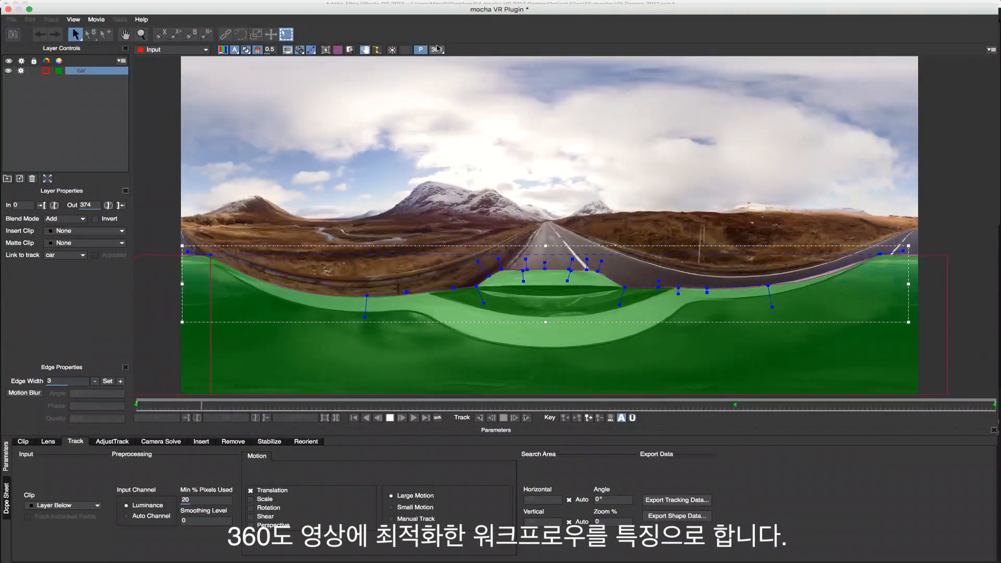
{"action": "left_click", "coordinate": [437, 49]}
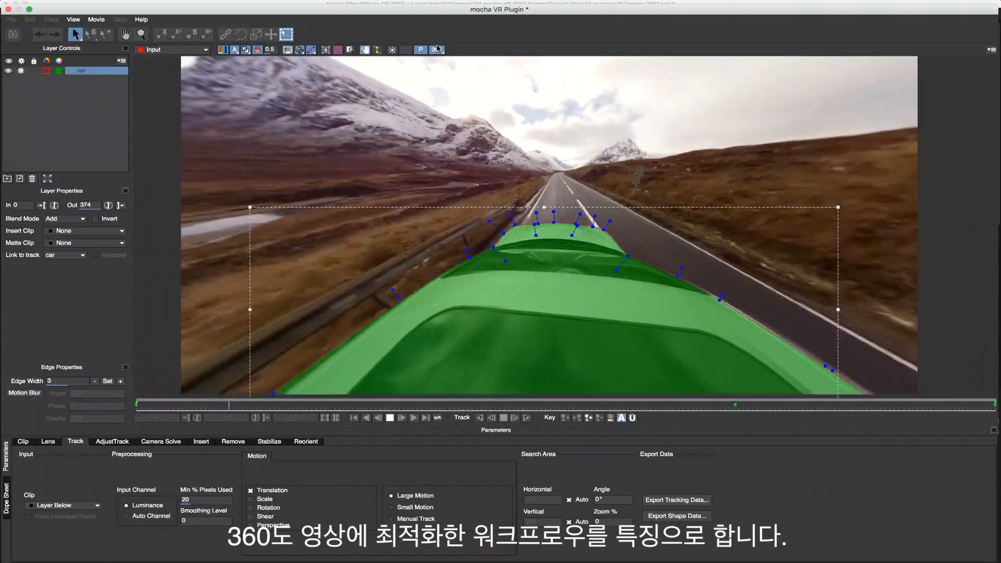
{"action": "left_click", "coordinate": [437, 50]}
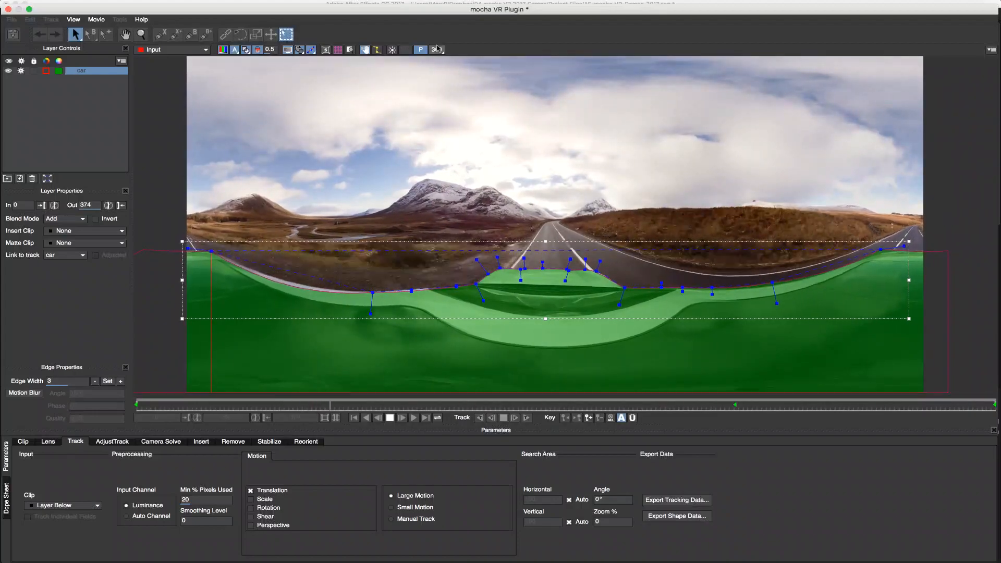
{"action": "left_click", "coordinate": [437, 49]}
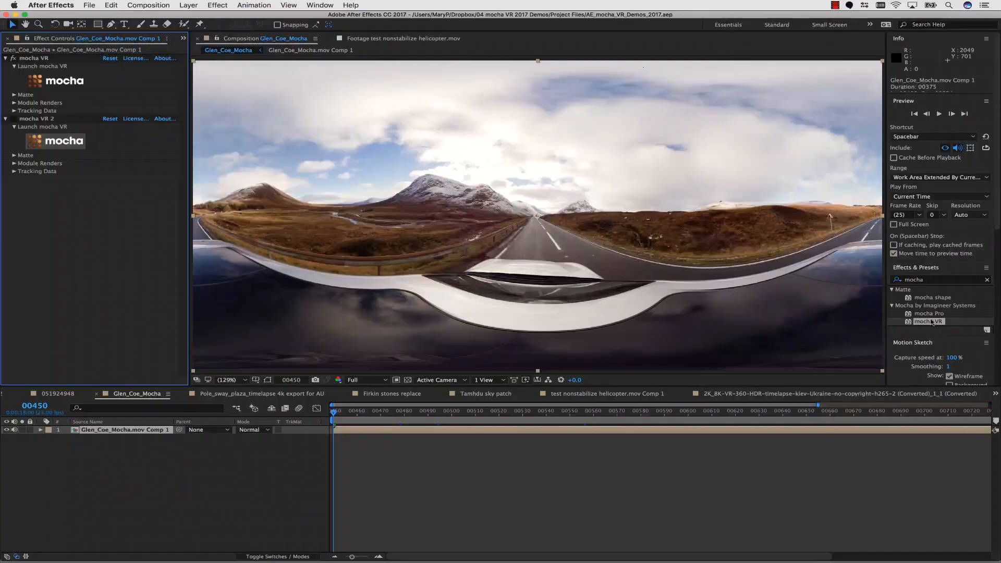
Switch to After Effects, apply another mocha VR effect to the Glen_Coe_Mocha.mov Comp 1 layer, and launch mocha from it.
{"action": "left_click_drag", "start_coordinate": [932, 321], "coordinate": [87, 226]}
{"action": "left_click", "coordinate": [71, 208]}
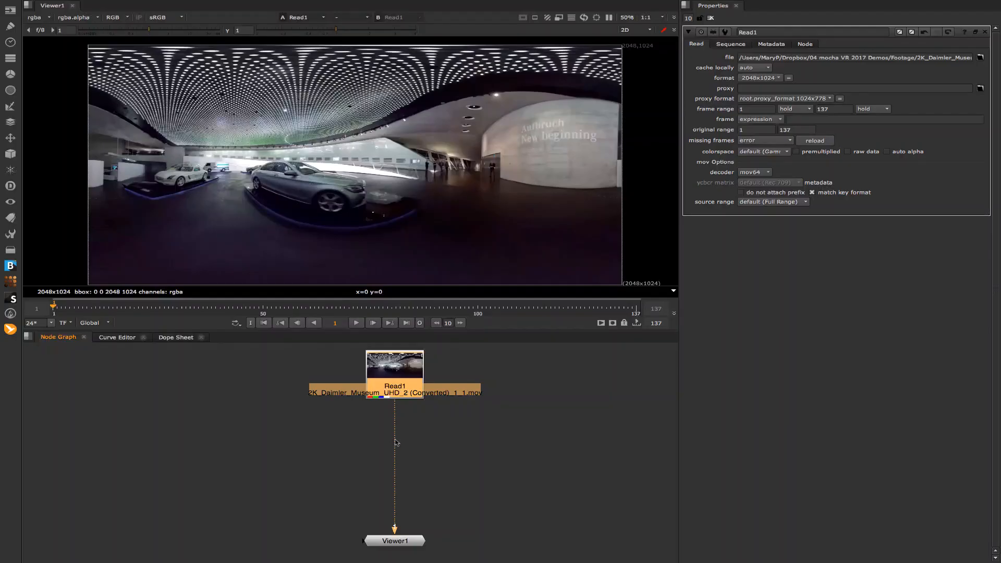
Switch to Nuke, insert a mocha VR node after Read1, and launch the mocha interface from it.
{"action": "left_click", "coordinate": [11, 282]}
{"action": "left_click", "coordinate": [60, 298]}
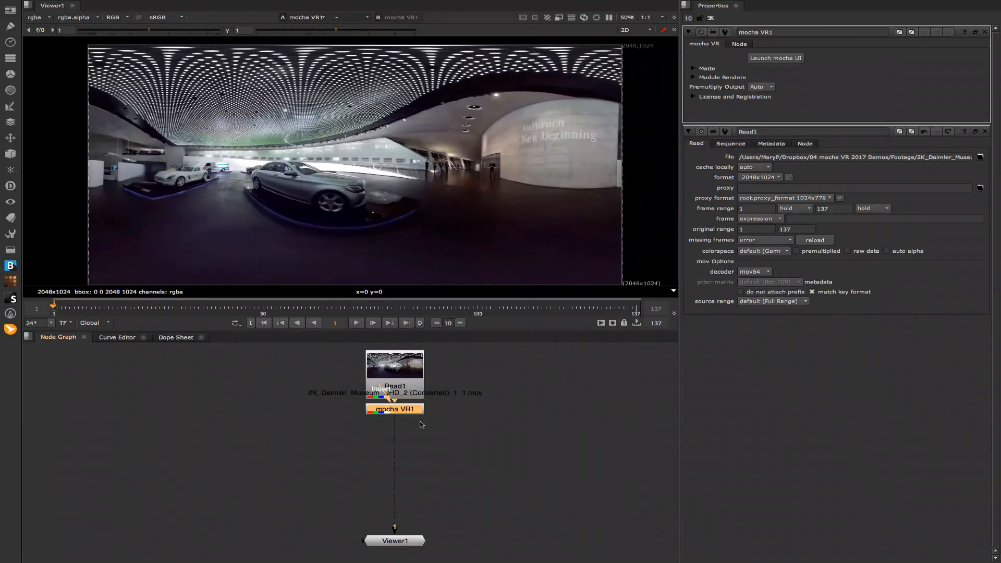
{"action": "left_click", "coordinate": [761, 59]}
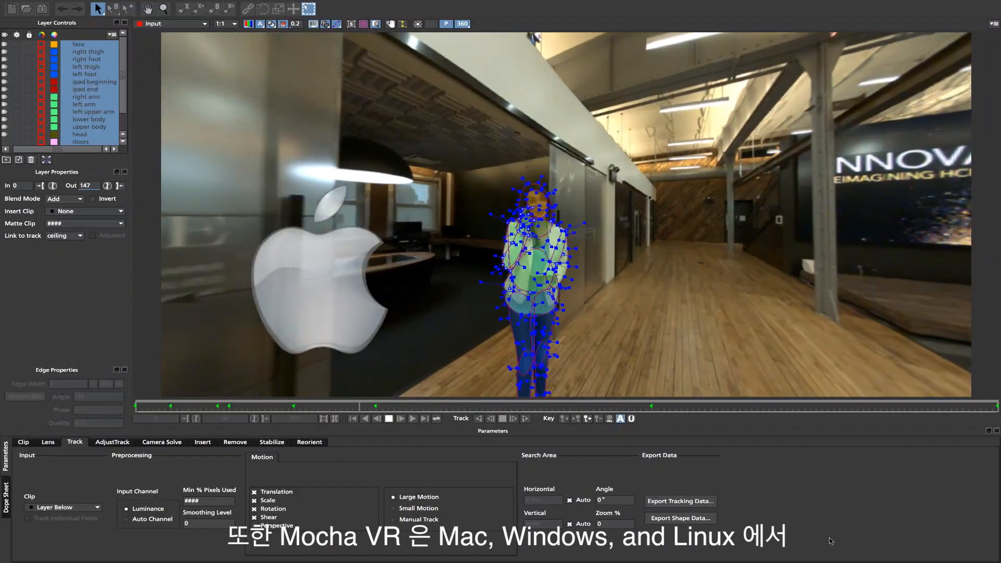
Compare the office shot's tracked person layers in the equirectangular and rectilinear 360 views in mocha VR.
{"action": "left_click", "coordinate": [464, 24]}
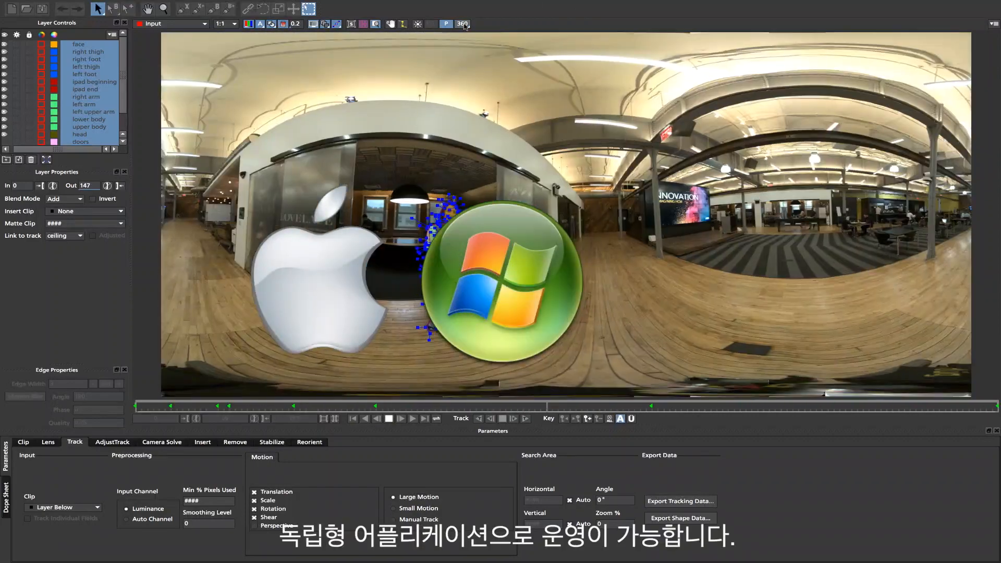
{"action": "left_click", "coordinate": [463, 24]}
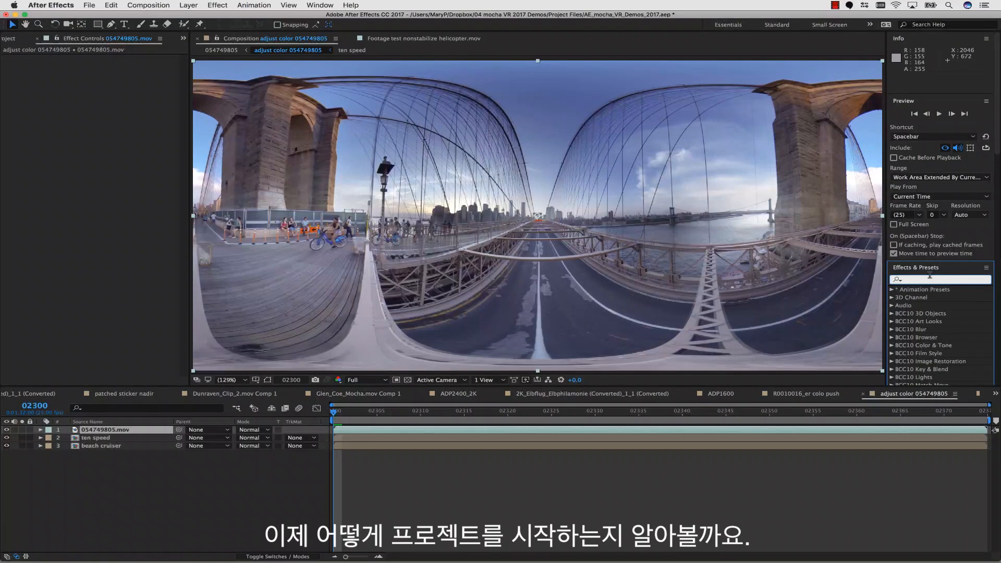
In After Effects, find the mocha VR effect, apply it to the 054749805.mov layer, and launch mocha.
{"action": "type", "text": "mocha"}
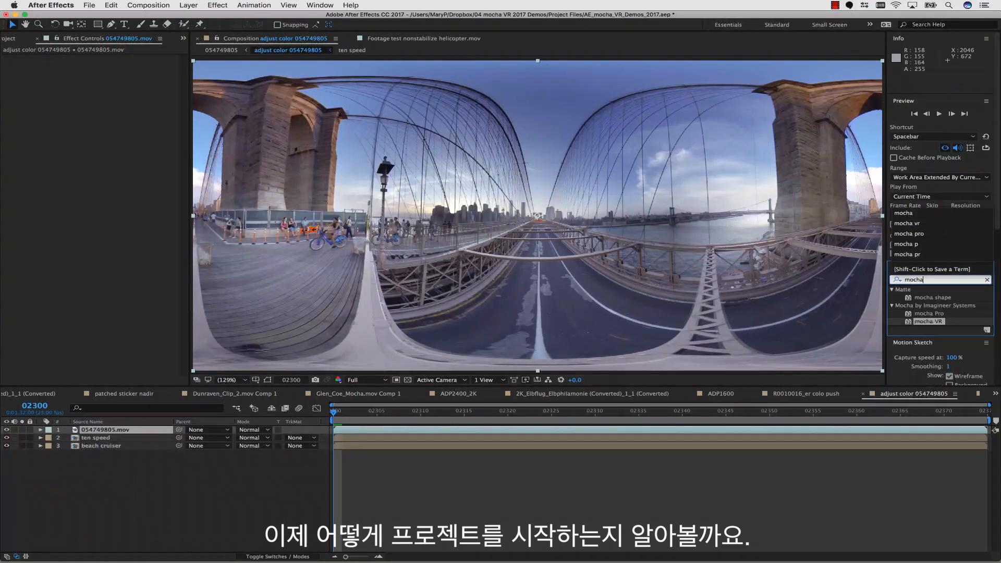
{"action": "type", "text": " VR"}
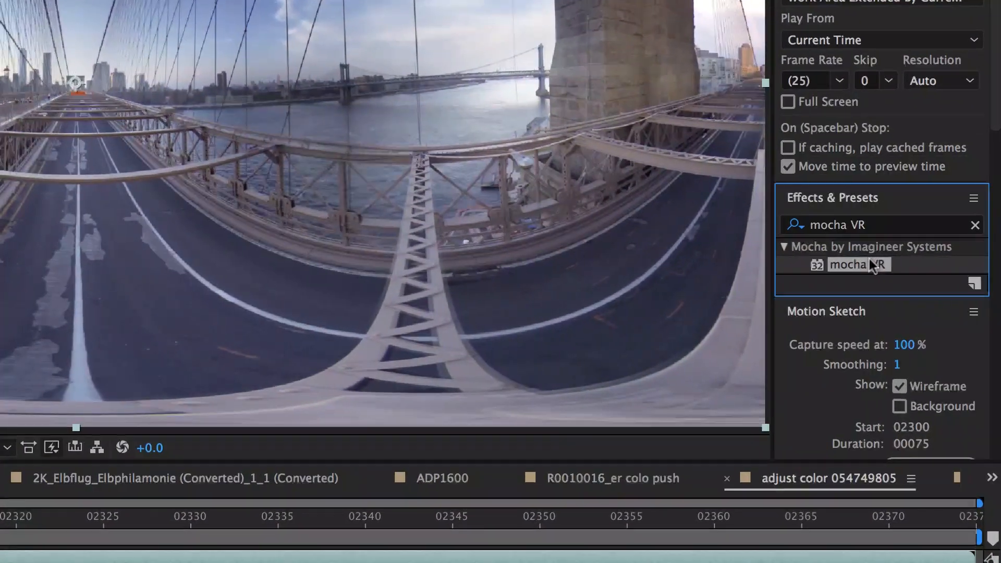
{"action": "left_click_drag", "start_coordinate": [870, 260], "coordinate": [420, 277]}
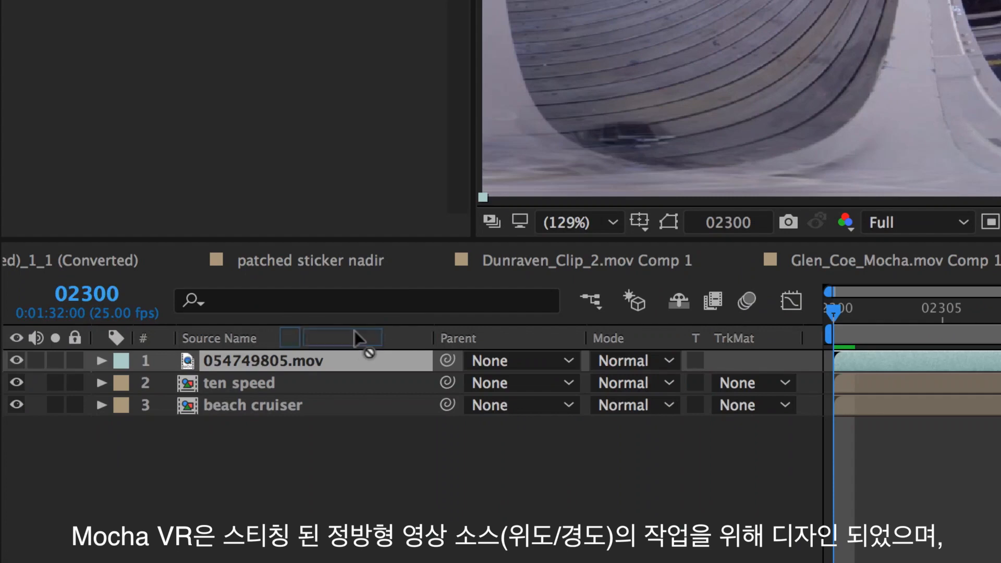
{"action": "left_click_drag", "start_coordinate": [354, 339], "coordinate": [334, 358]}
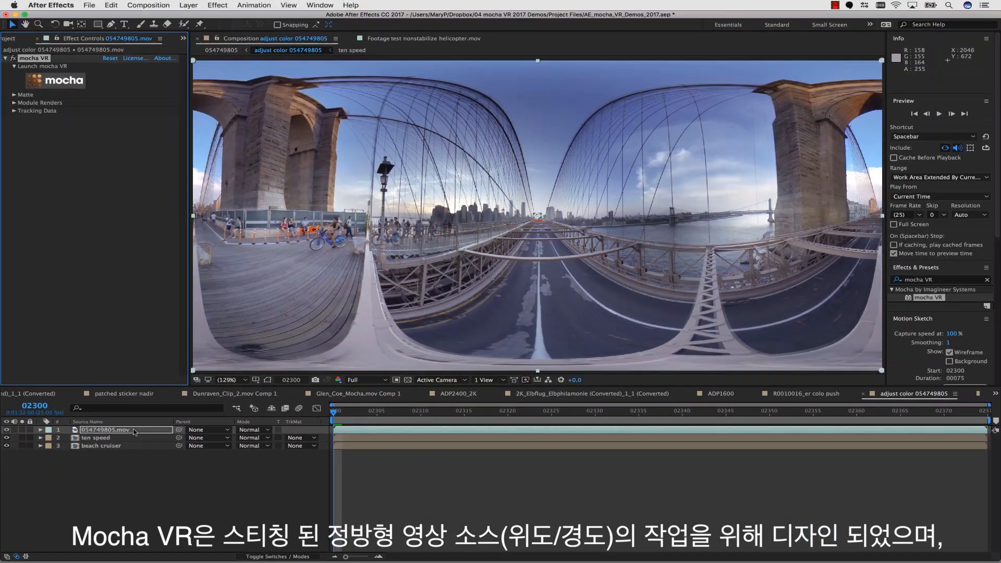
{"action": "key", "text": "space"}
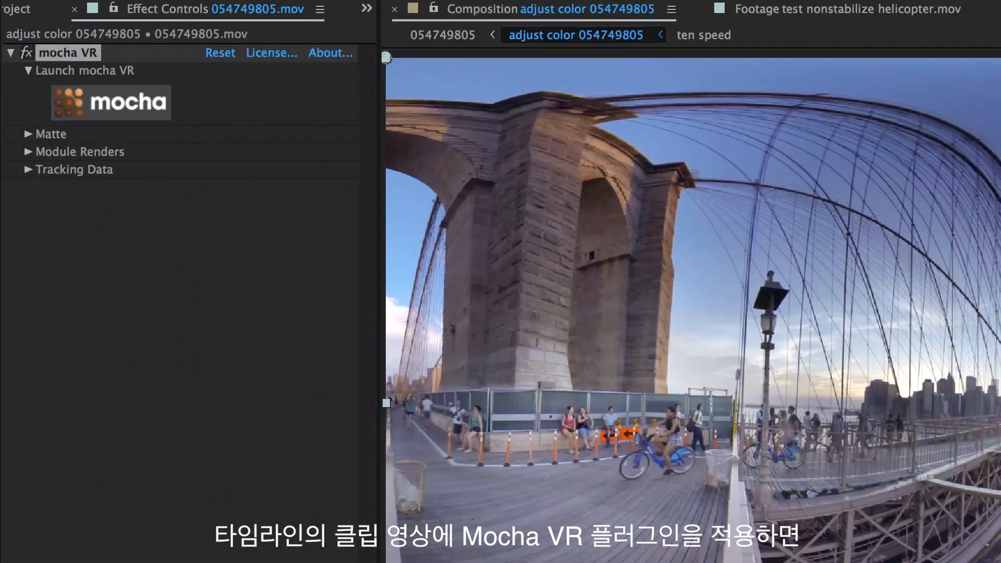
{"action": "left_click", "coordinate": [139, 106]}
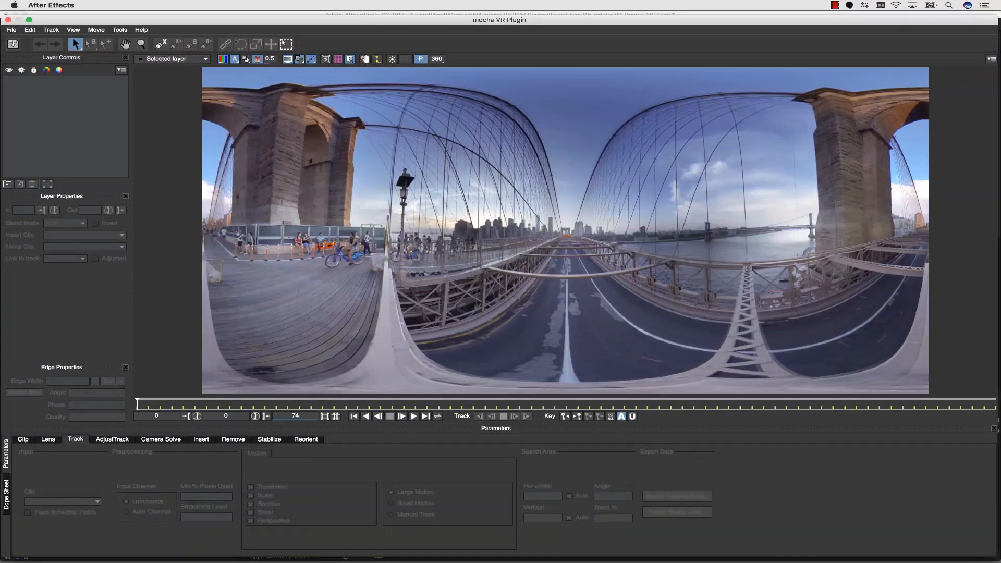
Examine the Lens module's equirectangular settings and return to the tracking parameters.
{"action": "left_click", "coordinate": [47, 440]}
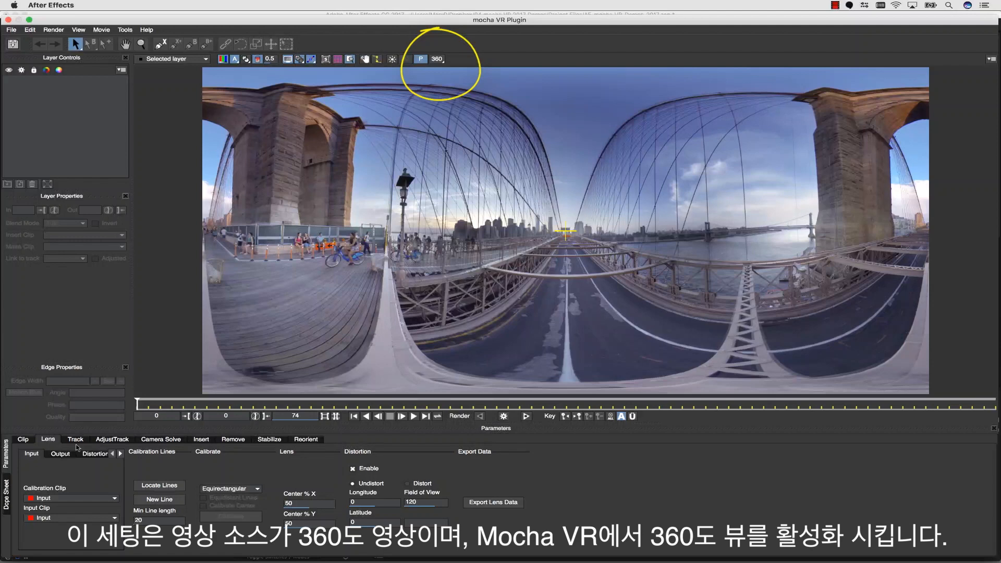
{"action": "left_click", "coordinate": [76, 441]}
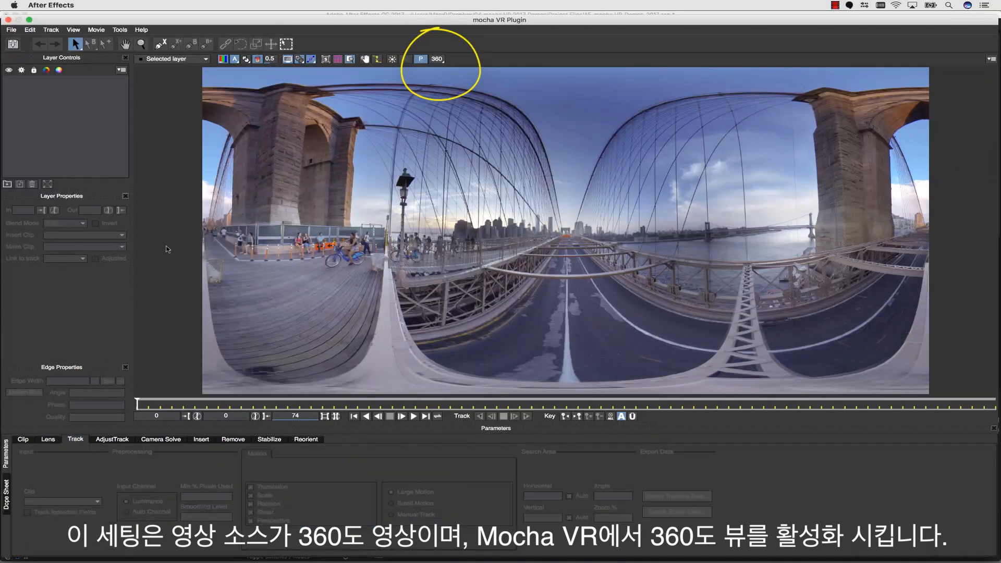
In the rectilinear 360 view facing the bridge tower, draw a closed X-spline around the cyclist on the blue bike.
{"action": "left_click", "coordinate": [435, 60]}
{"action": "left_click_drag", "start_coordinate": [286, 190], "coordinate": [447, 219]}
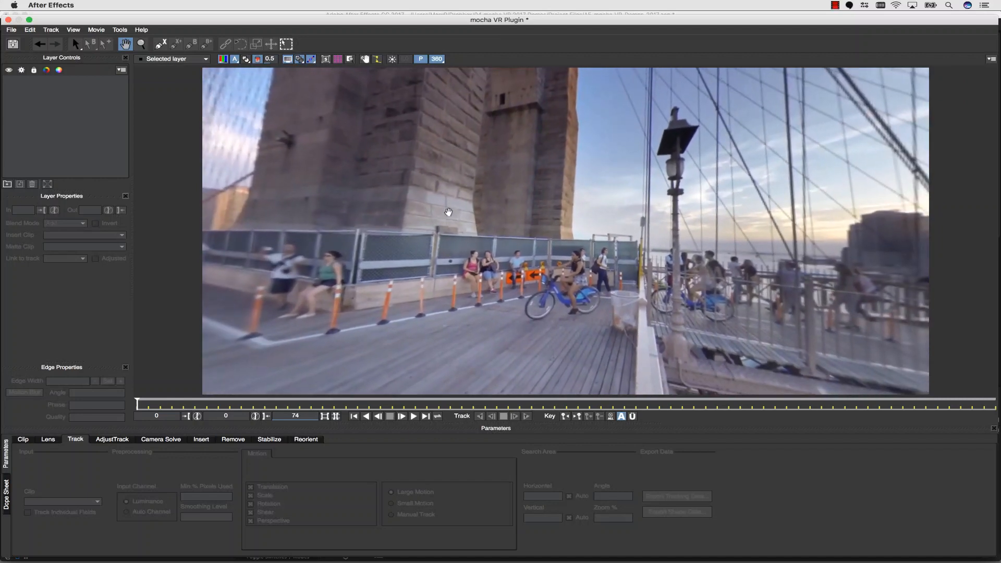
{"action": "left_click_drag", "start_coordinate": [134, 403], "coordinate": [119, 360]}
{"action": "left_click_drag", "start_coordinate": [343, 301], "coordinate": [495, 301]}
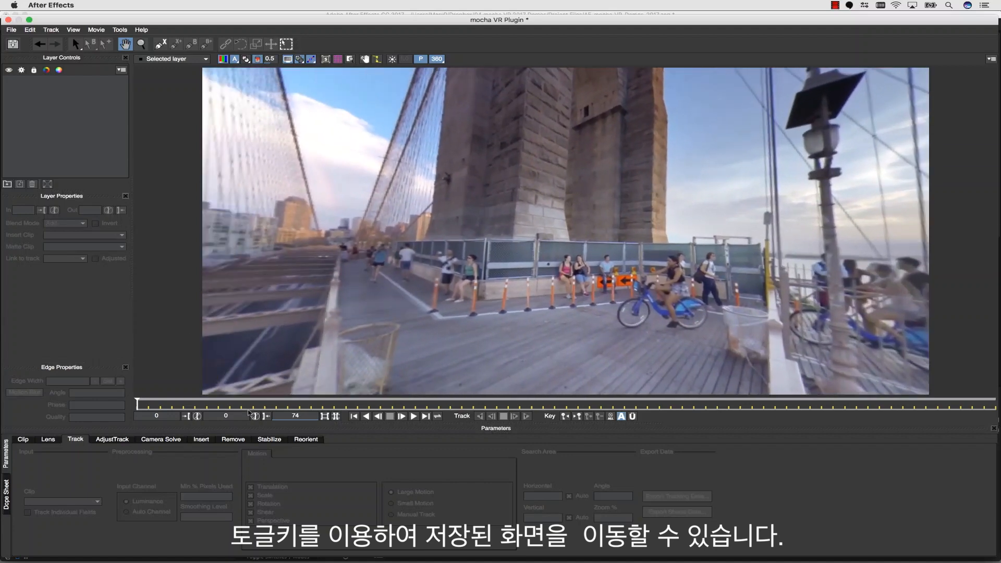
{"action": "left_click_drag", "start_coordinate": [137, 404], "coordinate": [998, 427]}
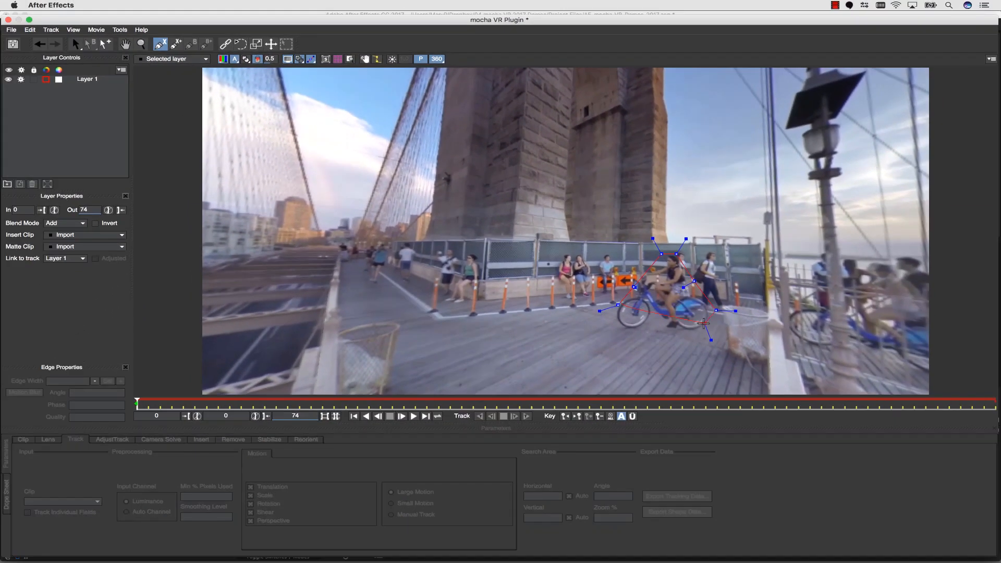
{"action": "right_click", "coordinate": [613, 319]}
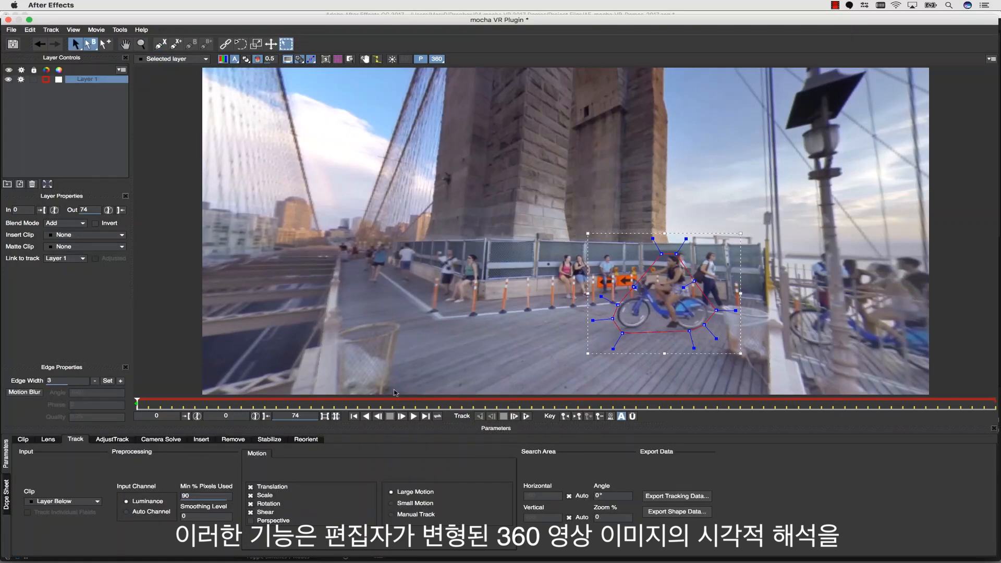
Include Shear and Perspective in the cyclist layer's motion, track it forward through the clip, and return to the first frame.
{"action": "left_click", "coordinate": [262, 513]}
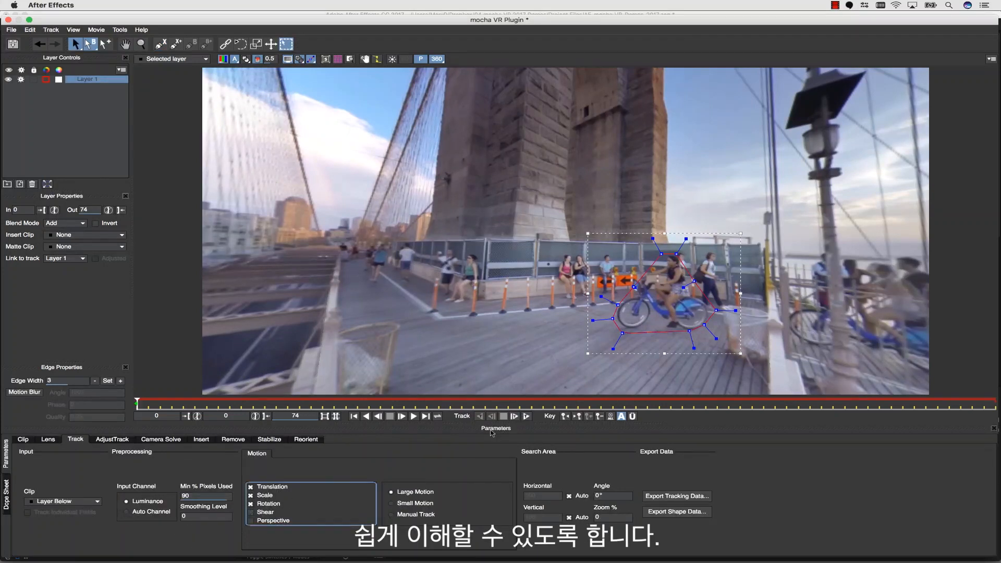
{"action": "left_click", "coordinate": [526, 417]}
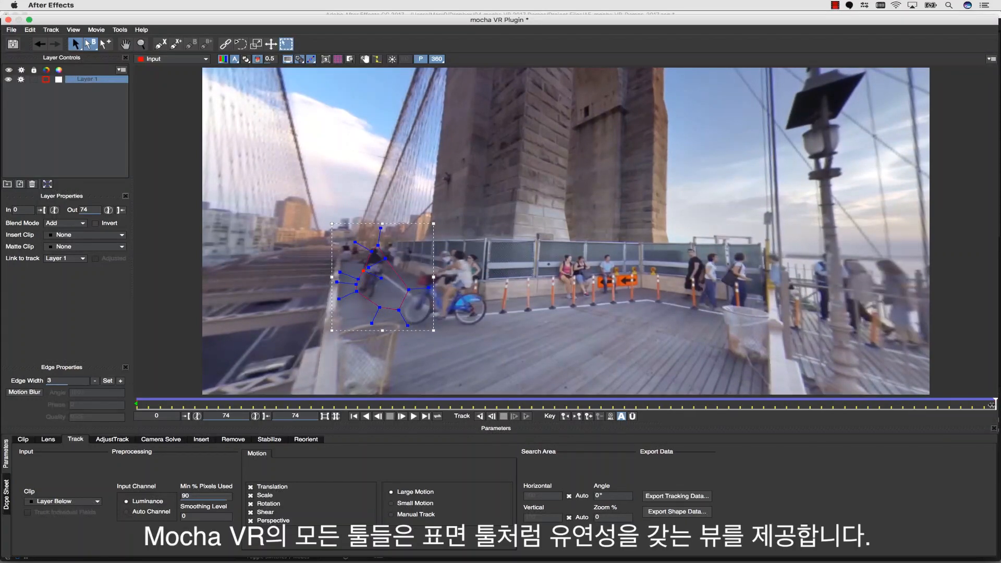
{"action": "left_click_drag", "start_coordinate": [992, 404], "coordinate": [137, 405]}
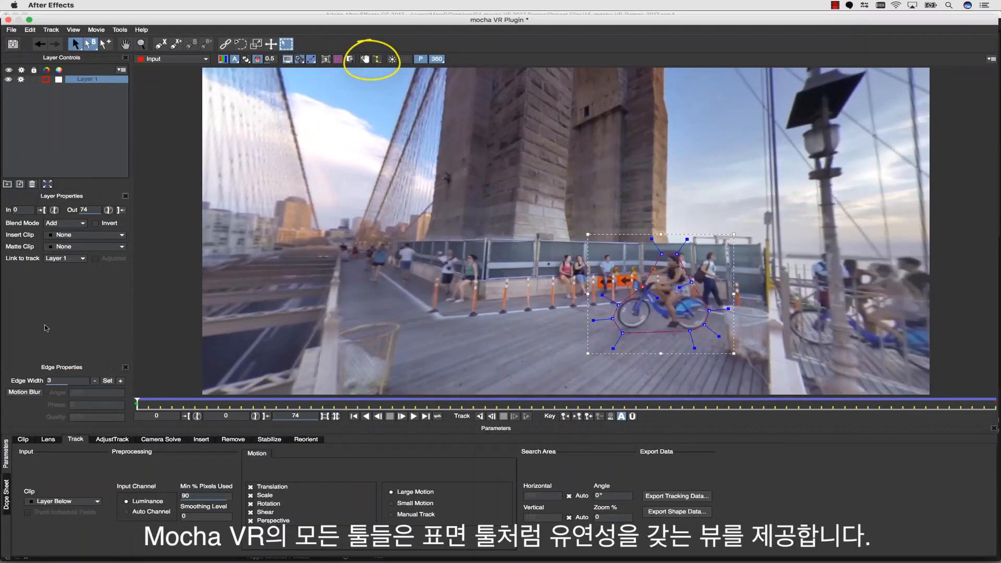
Show the planar surface over the cyclist and reshape it, extending its far side toward the lamp post.
{"action": "left_click", "coordinate": [327, 60]}
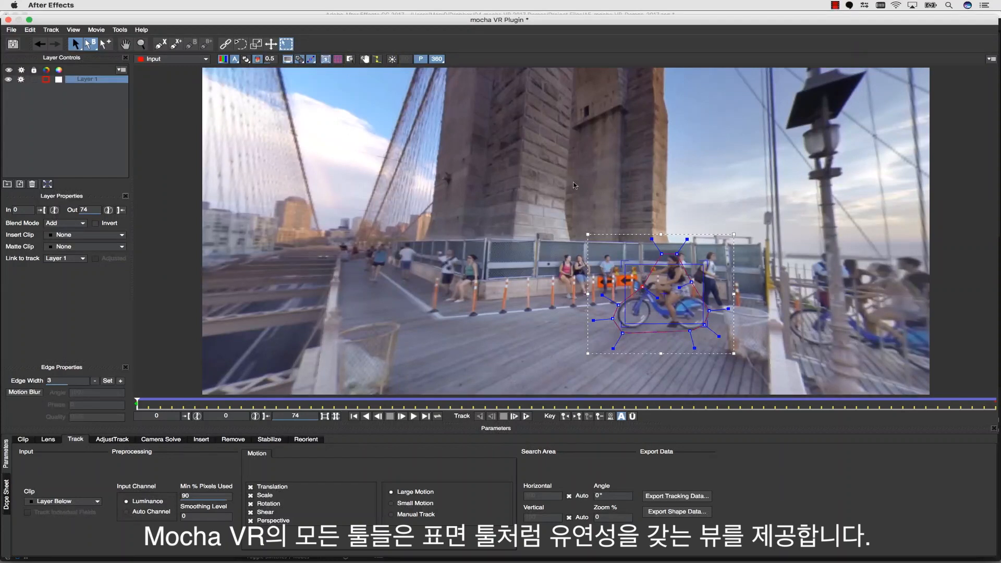
{"action": "left_click_drag", "start_coordinate": [703, 278], "coordinate": [778, 284]}
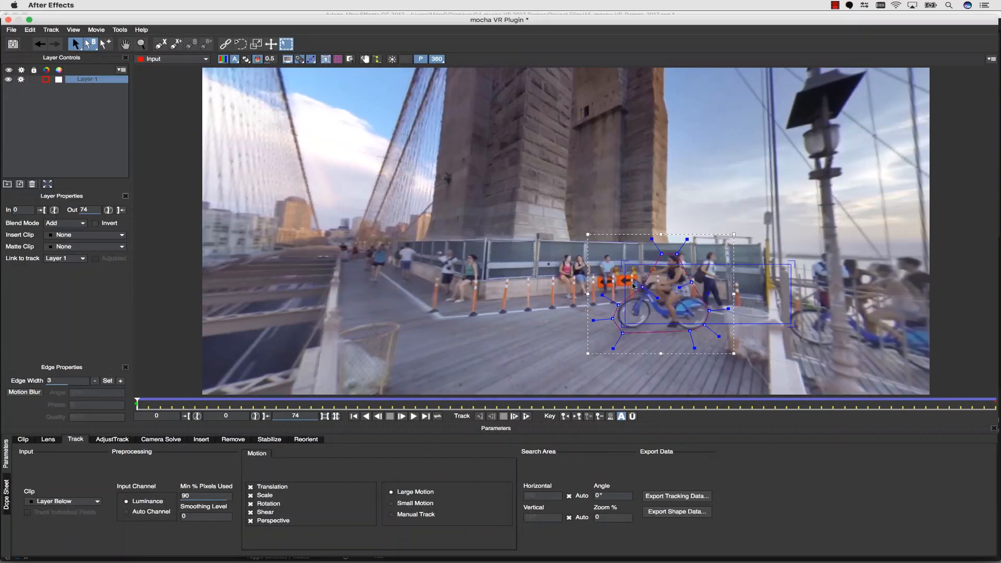
{"action": "left_click_drag", "start_coordinate": [669, 282], "coordinate": [709, 281]}
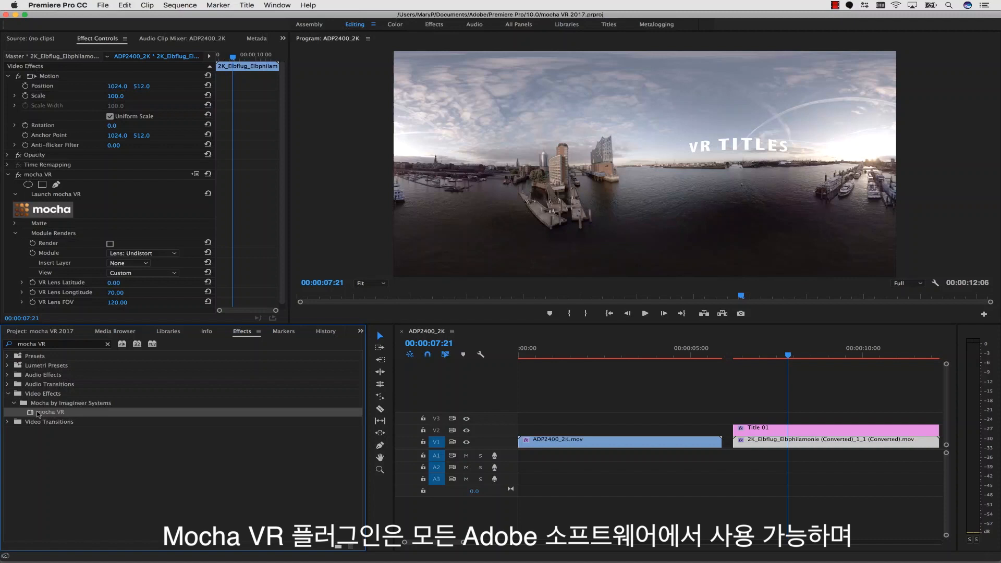
Switch to Premiere Pro, apply mocha VR to the 2K_Elbflug_Elbphilamonie clip, launch mocha, and start it past the license notice.
{"action": "left_click_drag", "start_coordinate": [38, 415], "coordinate": [780, 445]}
{"action": "scroll", "coordinate": [64, 271], "scroll_direction": "down", "scroll_amount": 4}
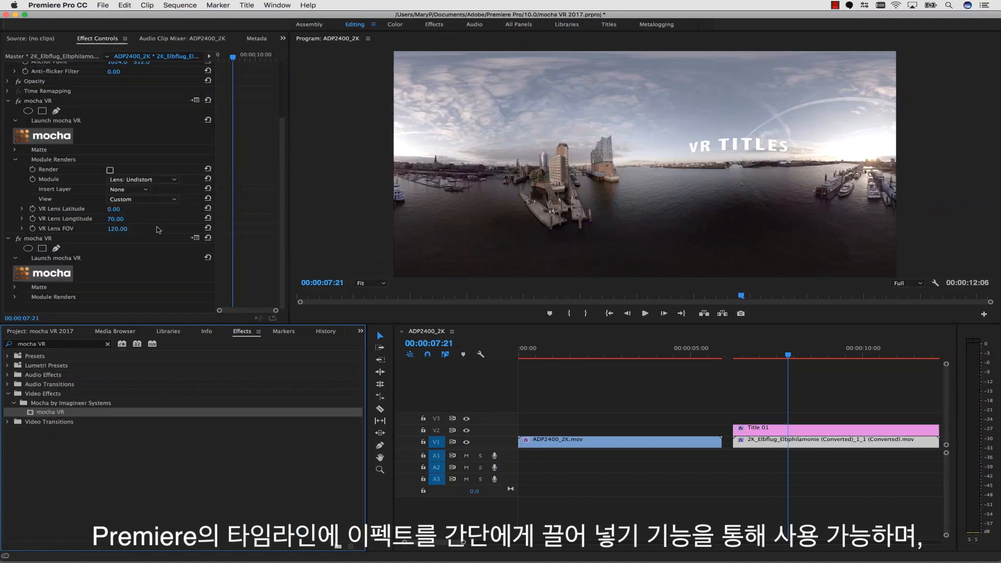
{"action": "left_click", "coordinate": [64, 271]}
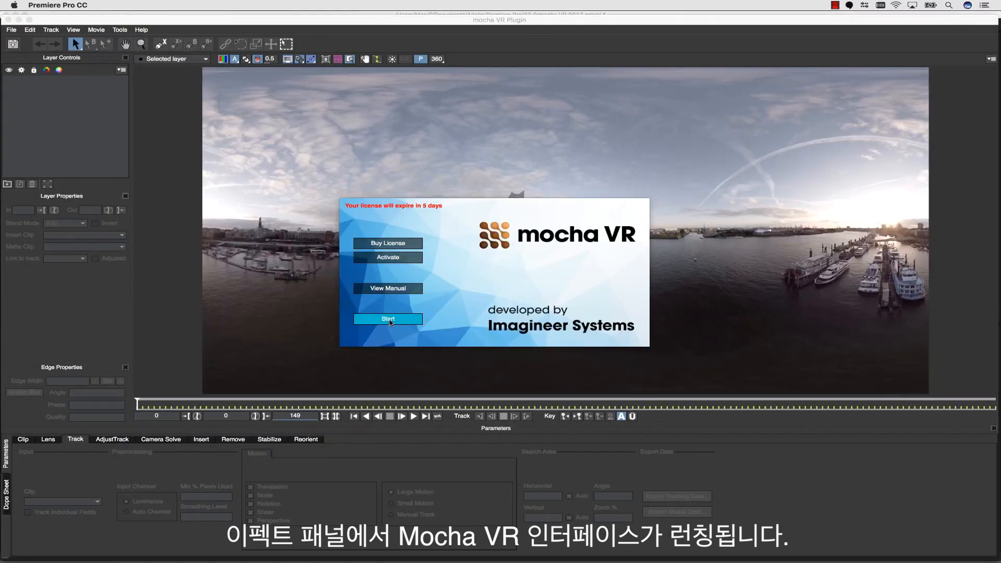
{"action": "left_click", "coordinate": [389, 319]}
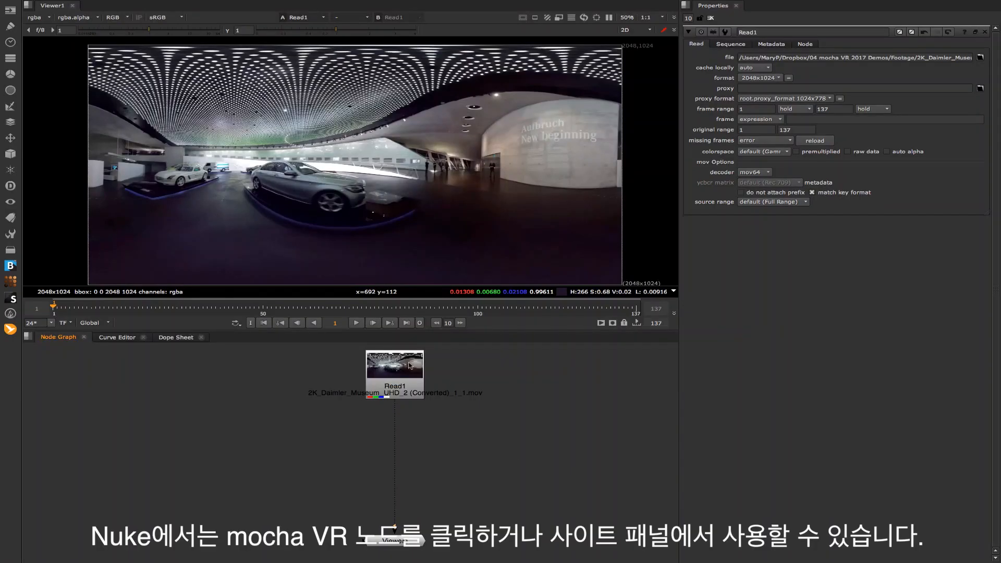
Switch to Nuke, insert a mocha VR node after the Read1 museum clip, and launch the mocha interface from it.
{"action": "key", "text": "Tab"}
{"action": "type", "text": "mocha"}
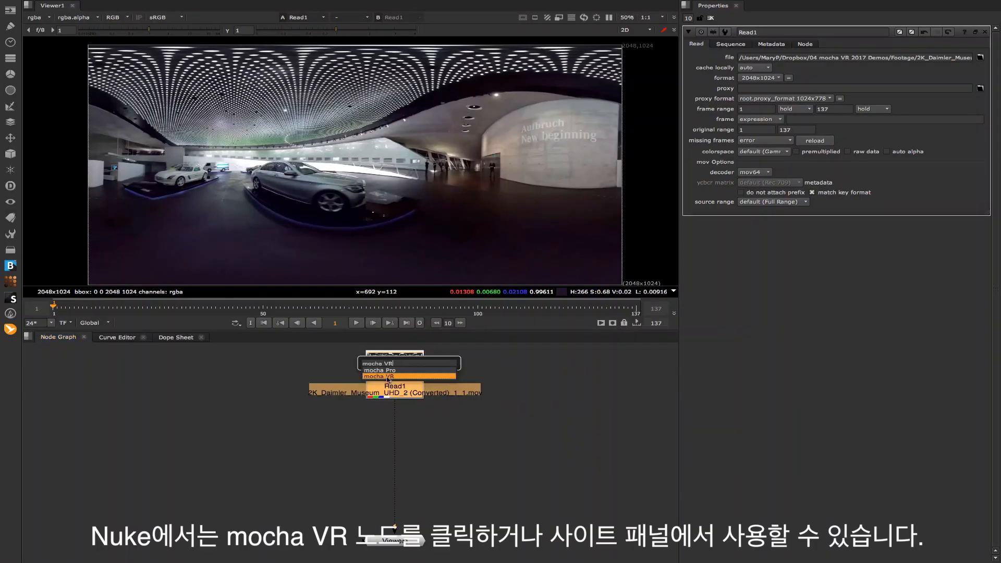
{"action": "key", "text": "Return"}
{"action": "left_click", "coordinate": [420, 441]}
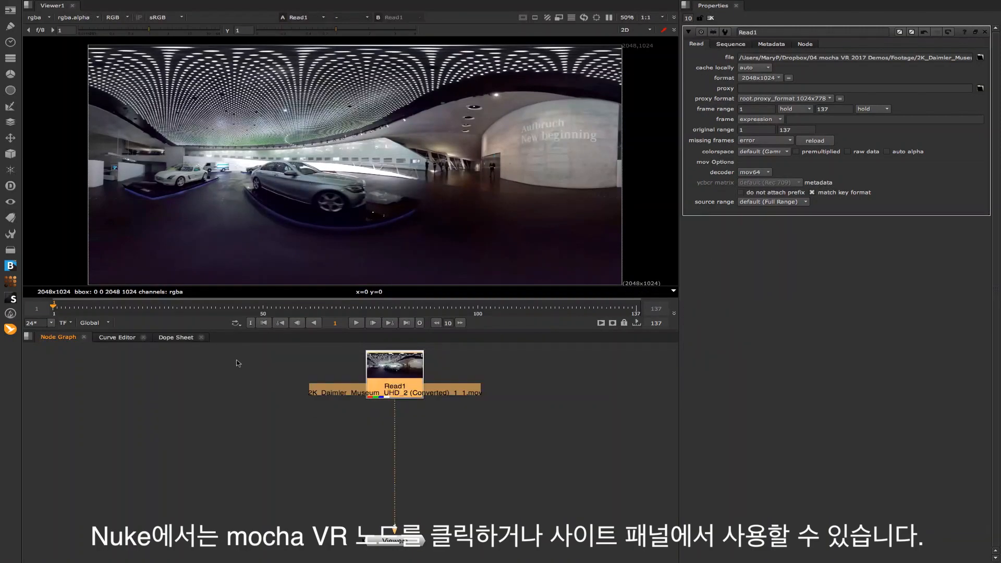
{"action": "left_click", "coordinate": [11, 282]}
{"action": "left_click", "coordinate": [42, 293]}
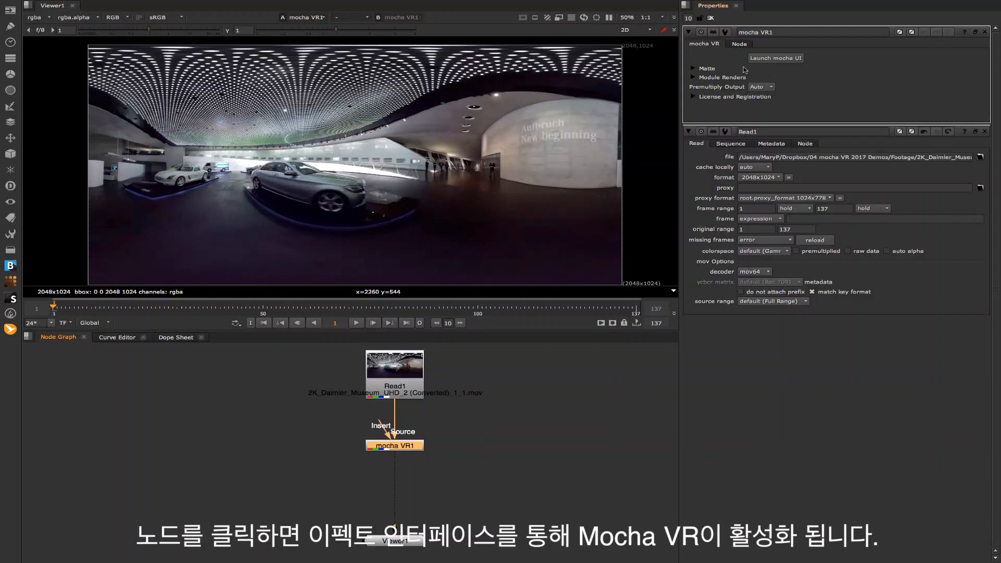
{"action": "left_click", "coordinate": [761, 60]}
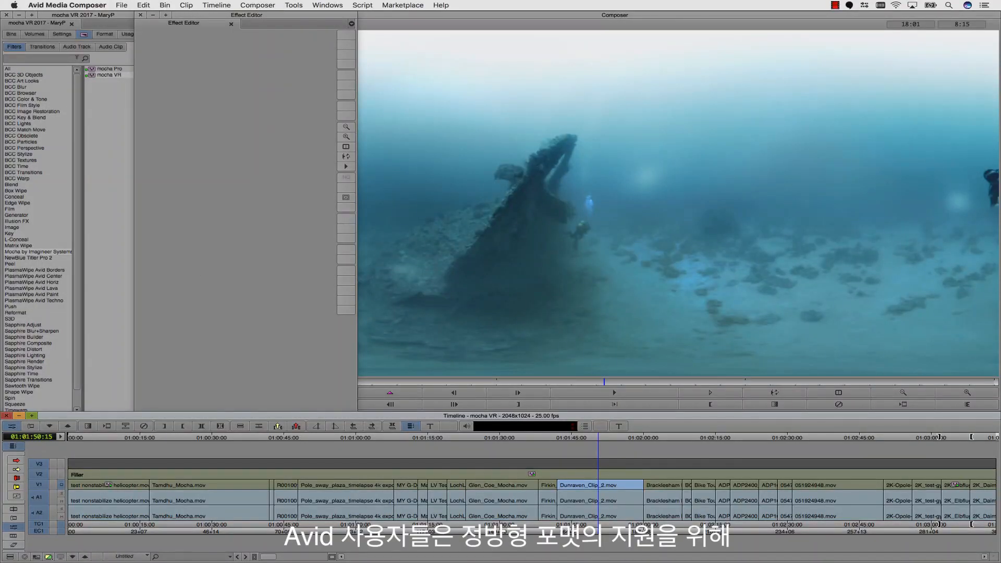
Switch to Avid Media Composer, apply mocha VR to Dunraven_Clip_2.mov, park at 01:01:52:22, and launch mocha from the effect.
{"action": "left_click", "coordinate": [90, 78]}
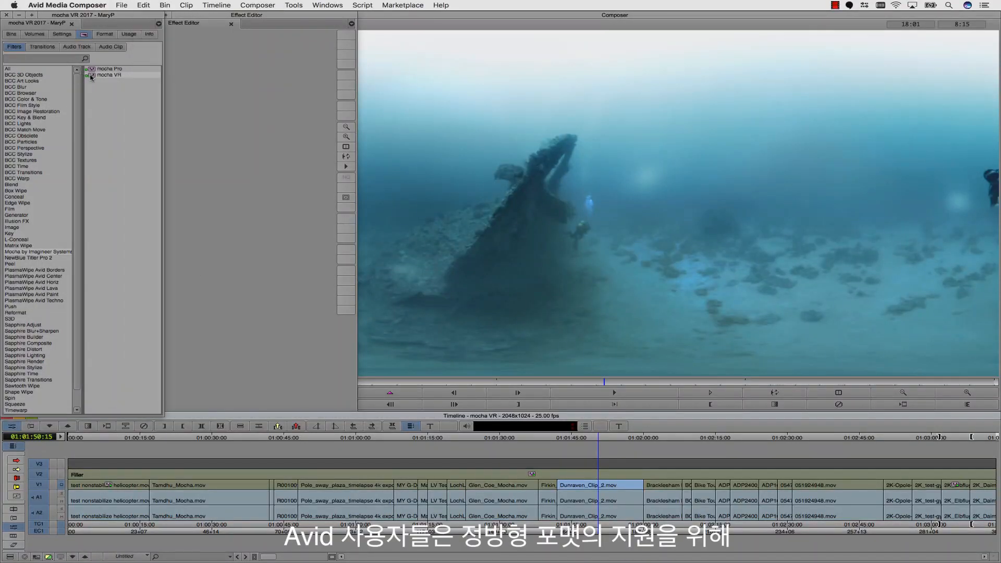
{"action": "left_click_drag", "start_coordinate": [90, 77], "coordinate": [179, 115]}
{"action": "left_click_drag", "start_coordinate": [571, 386], "coordinate": [609, 485]}
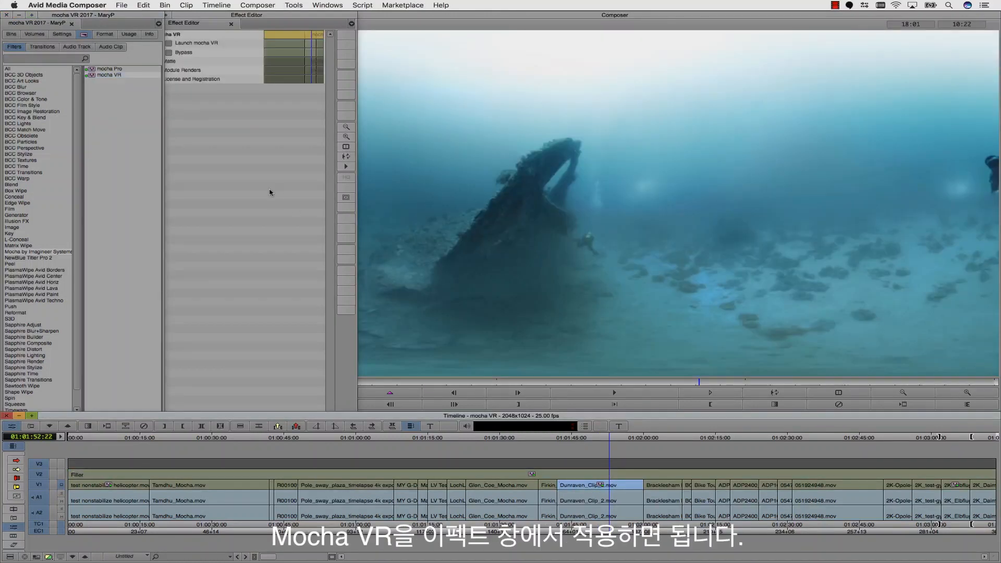
{"action": "left_click", "coordinate": [169, 43]}
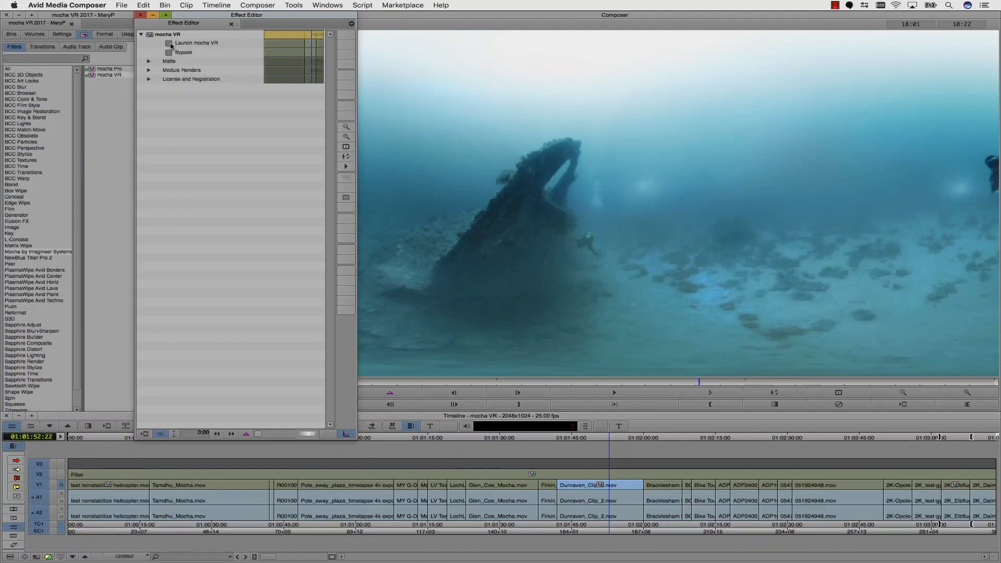
Show the underwater clip in the 360 view and look around the shipwreck while it plays.
{"action": "left_click", "coordinate": [436, 60]}
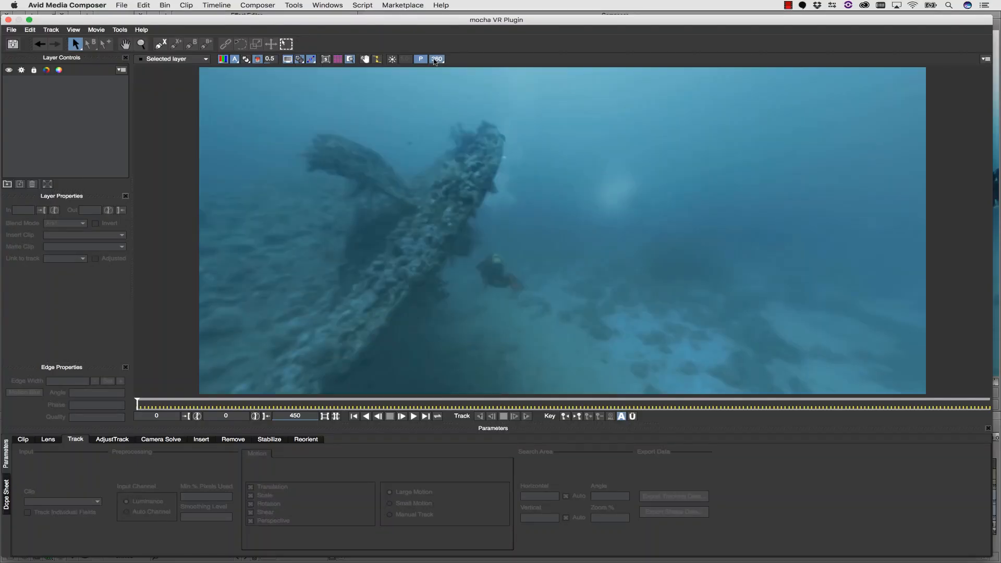
{"action": "left_click_drag", "start_coordinate": [469, 208], "coordinate": [702, 212]}
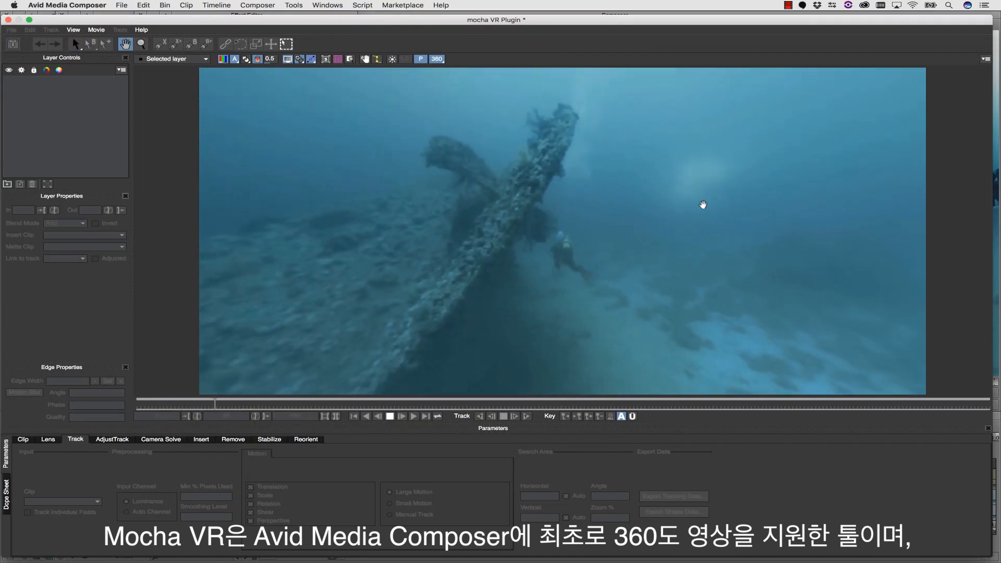
{"action": "left_click_drag", "start_coordinate": [850, 207], "coordinate": [739, 205]}
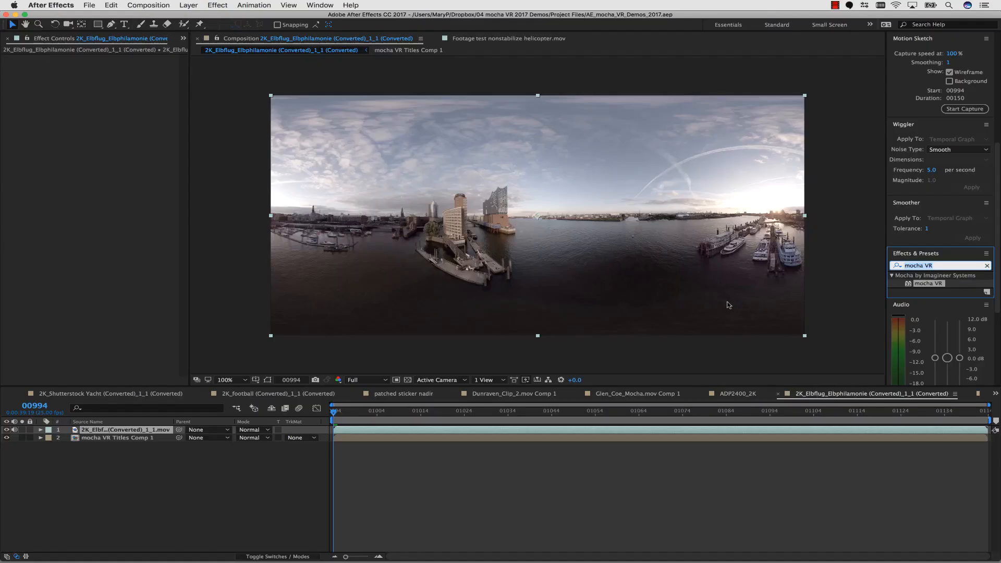
Switch to After Effects, apply mocha VR to the 2K_Elbflug_Elbphilamonie layer, and launch mocha.
{"action": "left_click", "coordinate": [921, 285]}
{"action": "left_click_drag", "start_coordinate": [112, 427], "coordinate": [114, 430]}
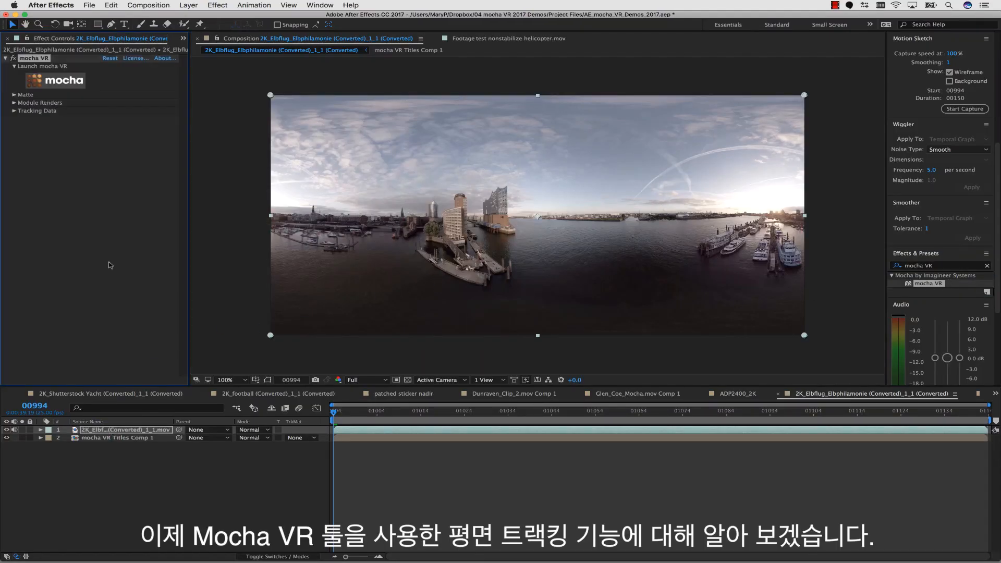
{"action": "left_click", "coordinate": [65, 83]}
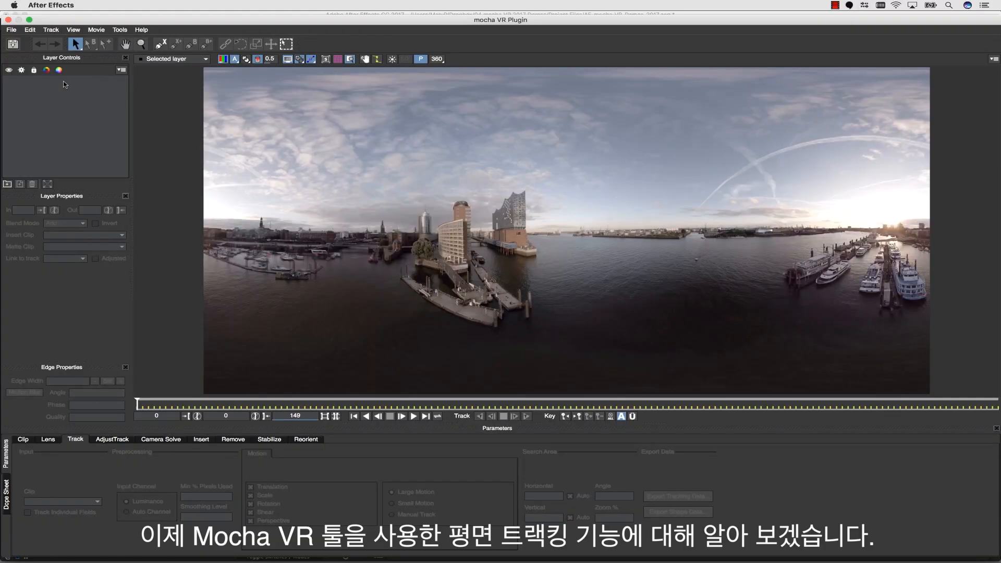
Compare the flat and rectilinear 360 views, then turn the 360 view toward the glass concert hall on the waterfront.
{"action": "left_click", "coordinate": [48, 440]}
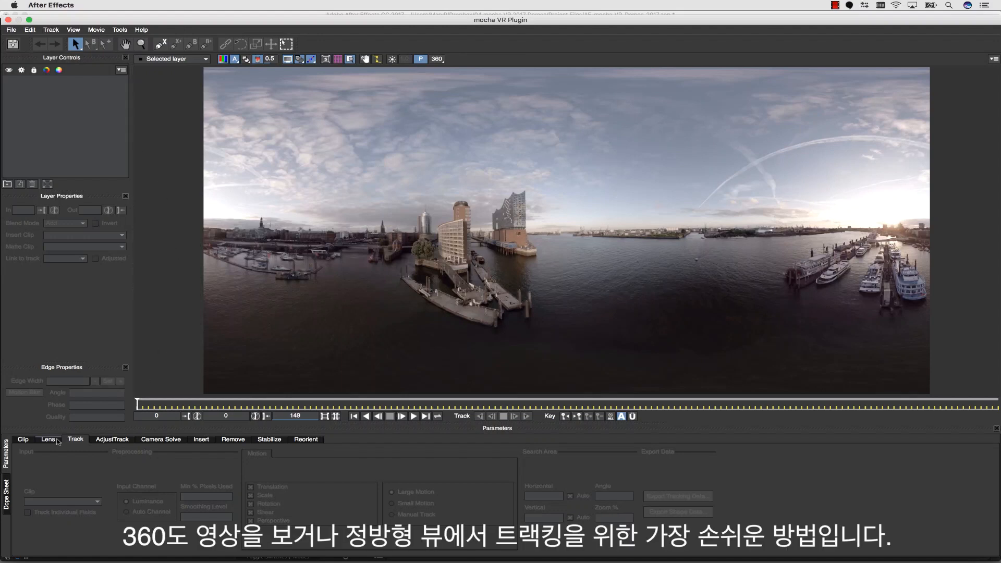
{"action": "left_click", "coordinate": [437, 60]}
{"action": "left_click", "coordinate": [437, 60]}
{"action": "left_click", "coordinate": [437, 60]}
{"action": "left_click", "coordinate": [126, 43]}
{"action": "left_click_drag", "start_coordinate": [387, 143], "coordinate": [527, 143]}
Draw a closed X-spline around the near face of the glass concert hall.
{"action": "left_click", "coordinate": [350, 59]}
{"action": "left_click", "coordinate": [160, 44]}
{"action": "left_click", "coordinate": [599, 149]}
{"action": "left_click", "coordinate": [632, 145]}
{"action": "left_click", "coordinate": [651, 269]}
{"action": "left_click", "coordinate": [619, 277]}
{"action": "left_click", "coordinate": [596, 246]}
{"action": "right_click", "coordinate": [596, 246]}
Show Layer 1's planar surface, reshape it to stretch out over the water beside the concert hall, and track forward.
{"action": "left_click", "coordinate": [252, 513]}
{"action": "left_click", "coordinate": [326, 58]}
{"action": "left_click_drag", "start_coordinate": [639, 201], "coordinate": [901, 207]}
{"action": "left_click", "coordinate": [527, 416]}
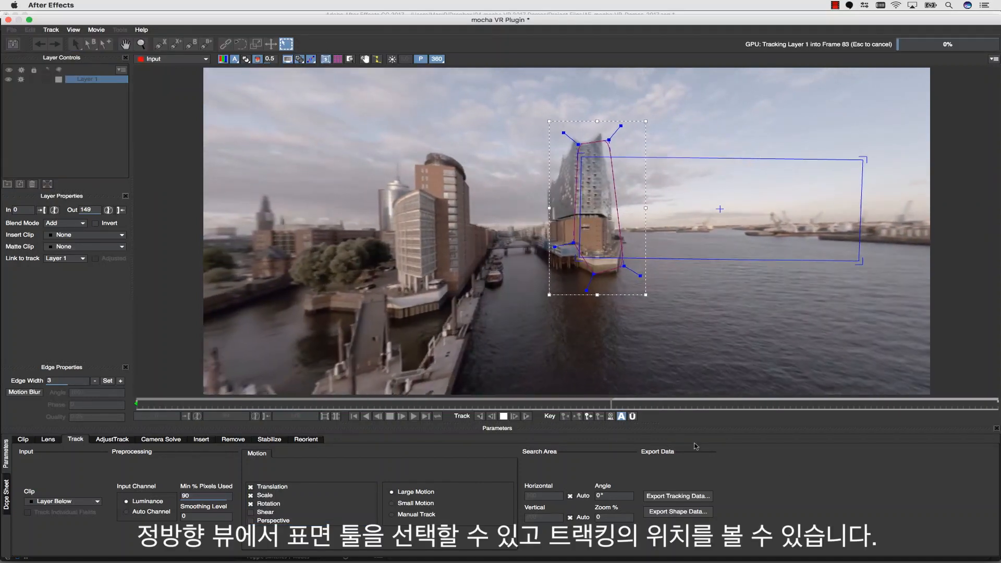
{"action": "left_click", "coordinate": [63, 235]}
{"action": "left_click", "coordinate": [69, 242]}
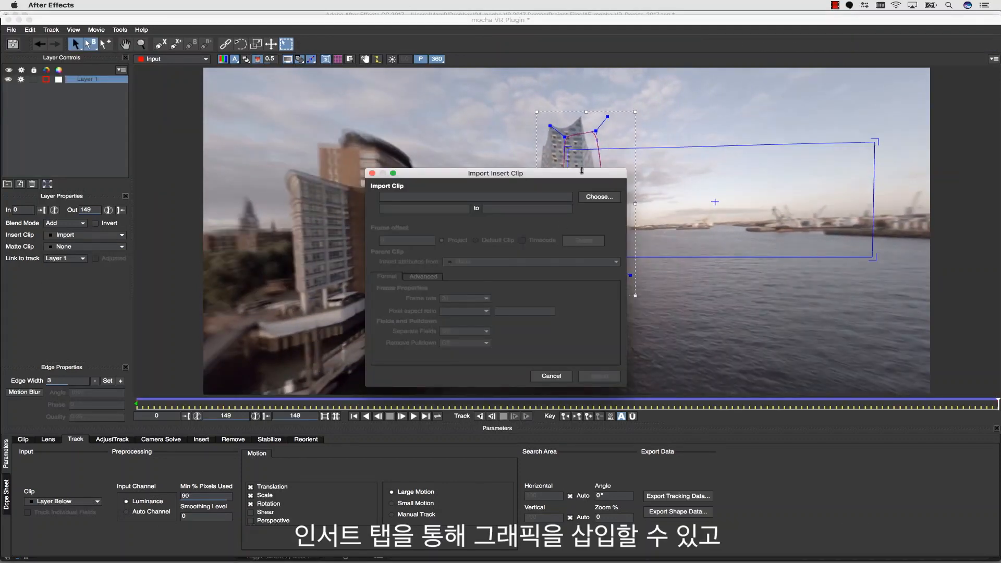
{"action": "left_click", "coordinate": [551, 376]}
Set Layer 1's insert clip to Insert Layer and return to After Effects.
{"action": "left_click", "coordinate": [63, 236]}
{"action": "left_click", "coordinate": [70, 259]}
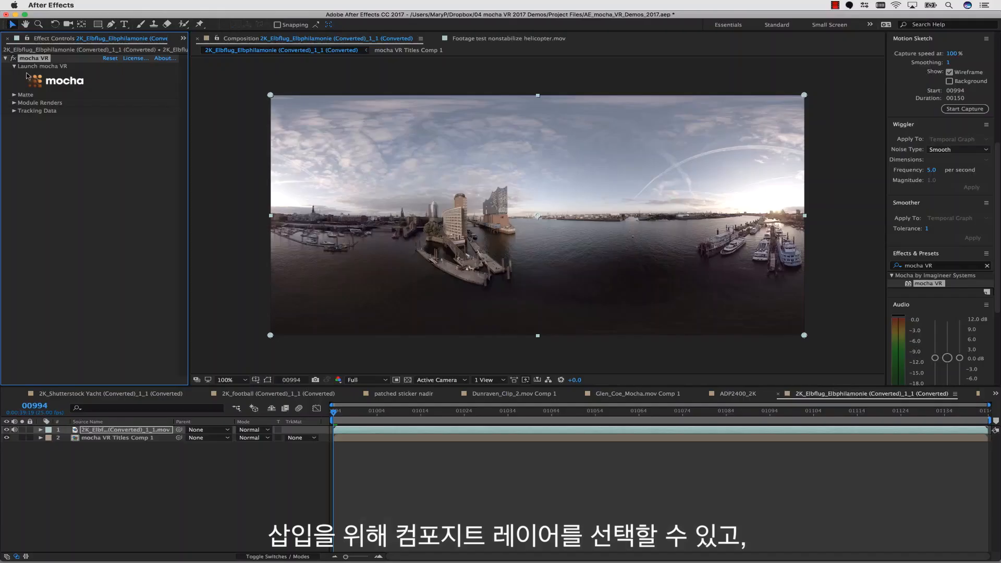
Render the Insert: Composite module with mocha VR Titles Comp 1 as the insert layer, and preview the composition.
{"action": "left_click", "coordinate": [130, 120]}
{"action": "left_click", "coordinate": [130, 120]}
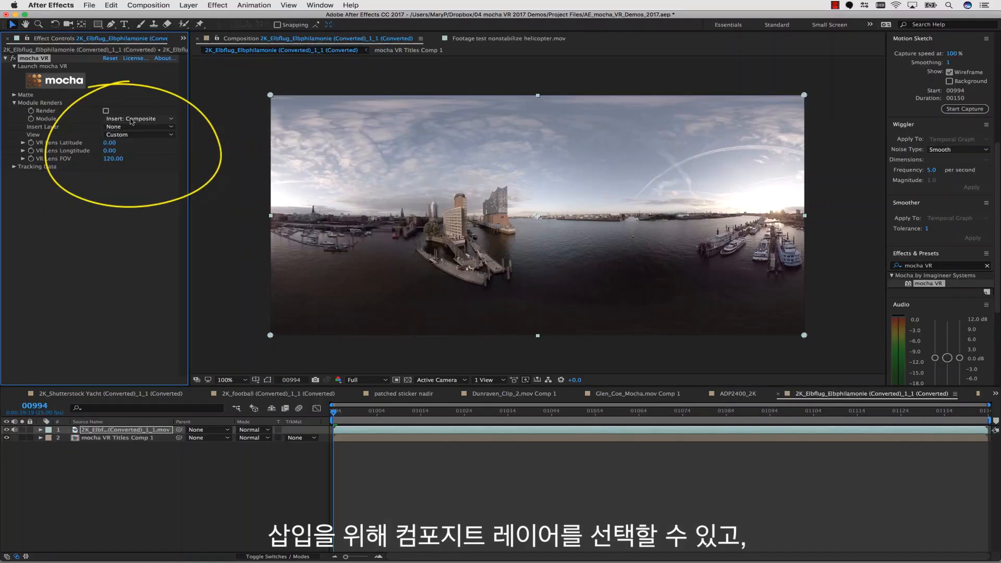
{"action": "left_click", "coordinate": [106, 111]}
{"action": "left_click", "coordinate": [116, 126]}
{"action": "left_click", "coordinate": [131, 159]}
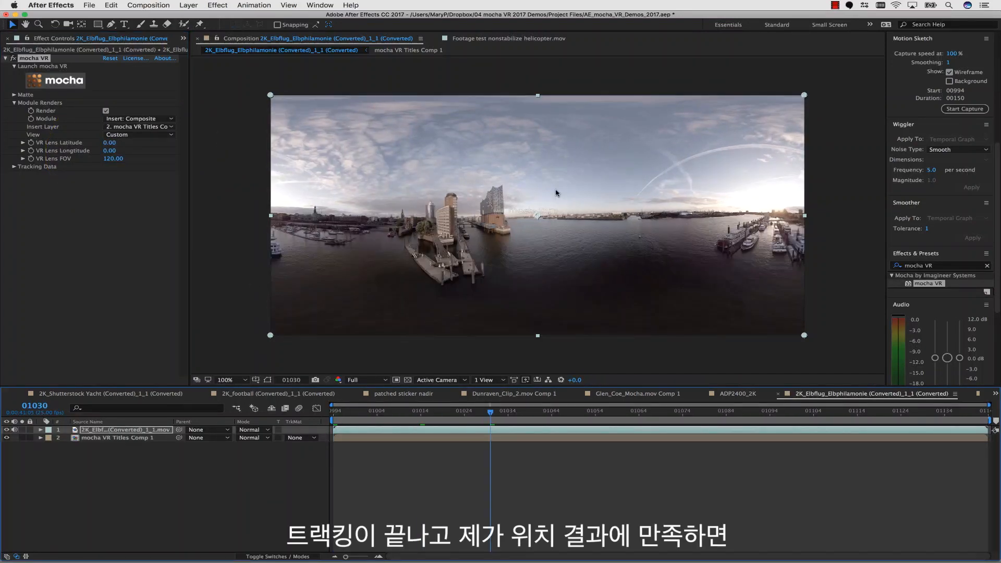
{"action": "key", "text": "period"}
{"action": "key", "text": "period"}
{"action": "key", "text": "space"}
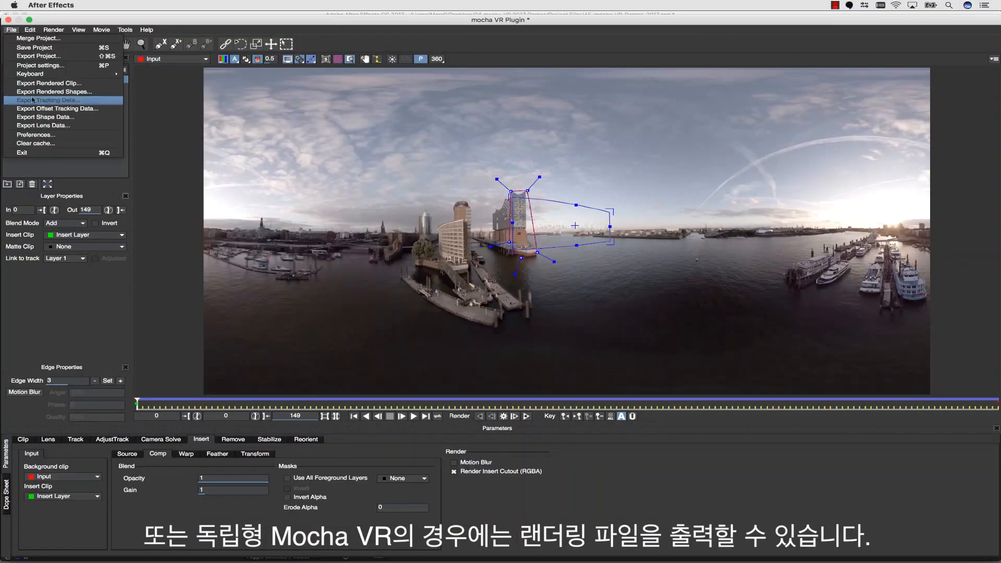
In mocha, set up a rendered clip export as a QuickTime movie and open its file selection.
{"action": "left_click", "coordinate": [42, 98]}
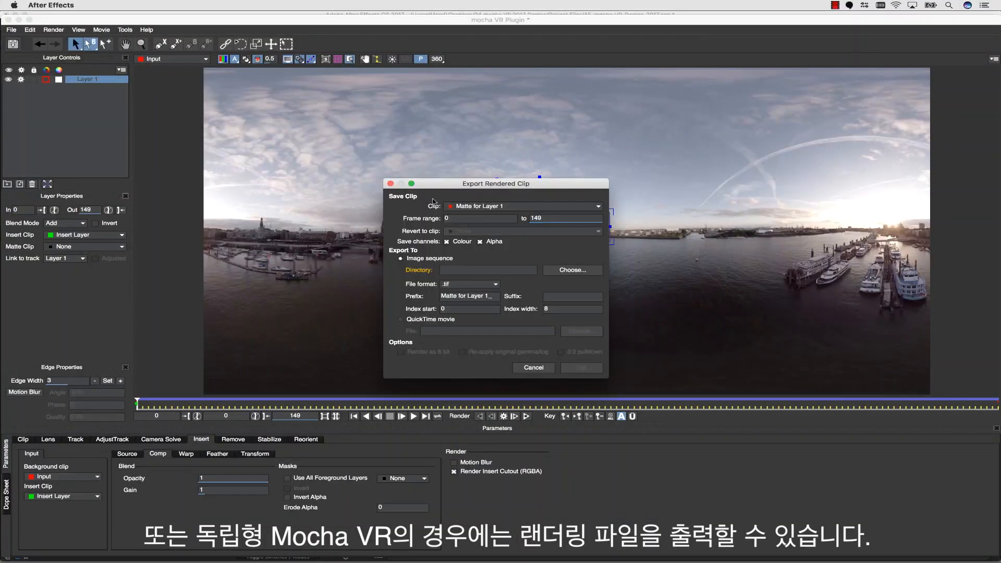
{"action": "left_click", "coordinate": [401, 320]}
{"action": "left_click", "coordinate": [574, 331]}
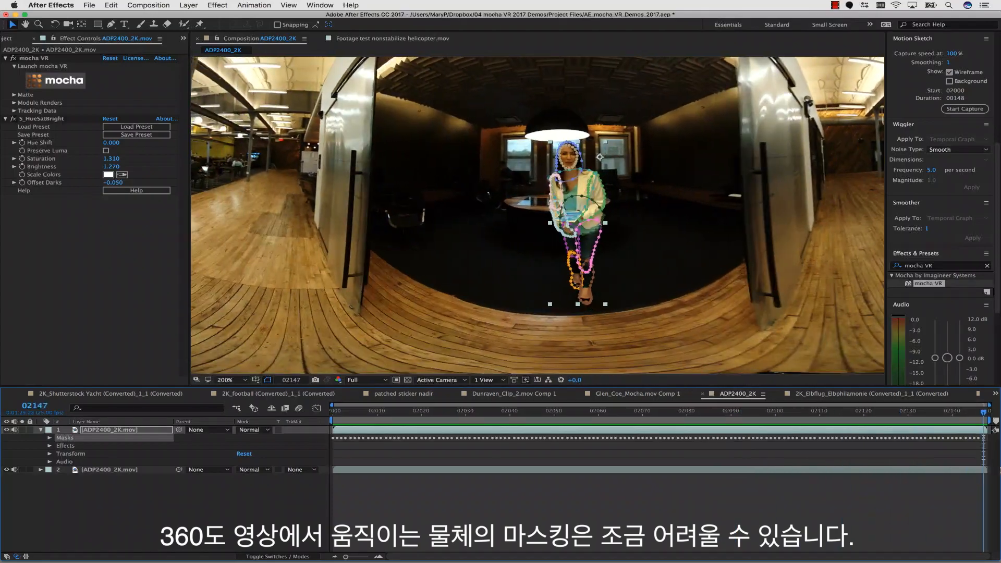
Launch mocha from the ADP2400_2K layer and compare the presenter's shapes in the flat and 360 views.
{"action": "left_click", "coordinate": [53, 80]}
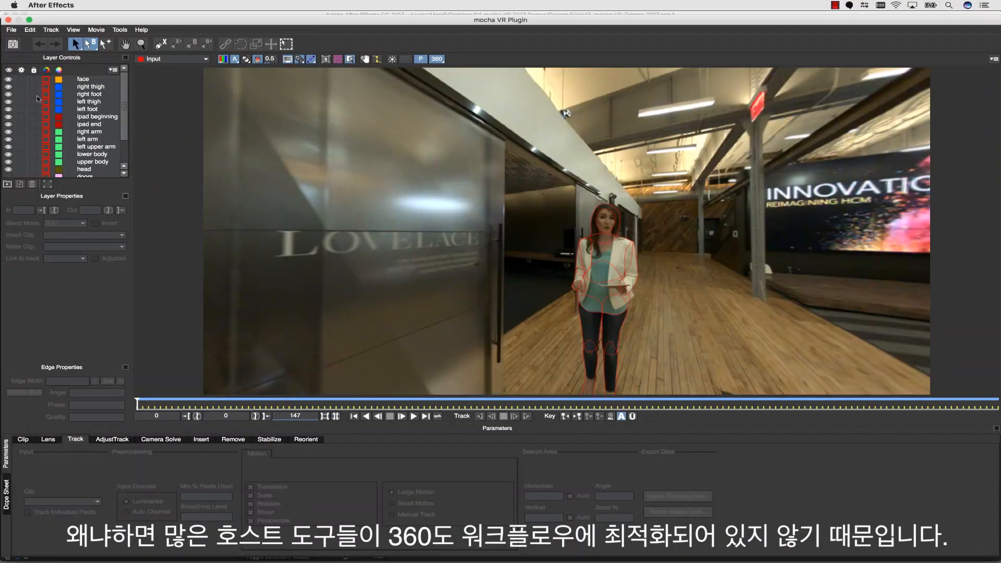
{"action": "left_click", "coordinate": [84, 80]}
{"action": "left_click", "coordinate": [438, 60]}
{"action": "left_click", "coordinate": [438, 59]}
{"action": "left_click", "coordinate": [438, 60]}
Zoom in on the presenter's upper body in the rectilinear 360 view and hide the face layer.
{"action": "left_click", "coordinate": [478, 286]}
{"action": "left_click", "coordinate": [141, 44]}
{"action": "left_click", "coordinate": [436, 59]}
{"action": "left_click_drag", "start_coordinate": [512, 250], "coordinate": [512, 135]}
{"action": "left_click", "coordinate": [8, 79]}
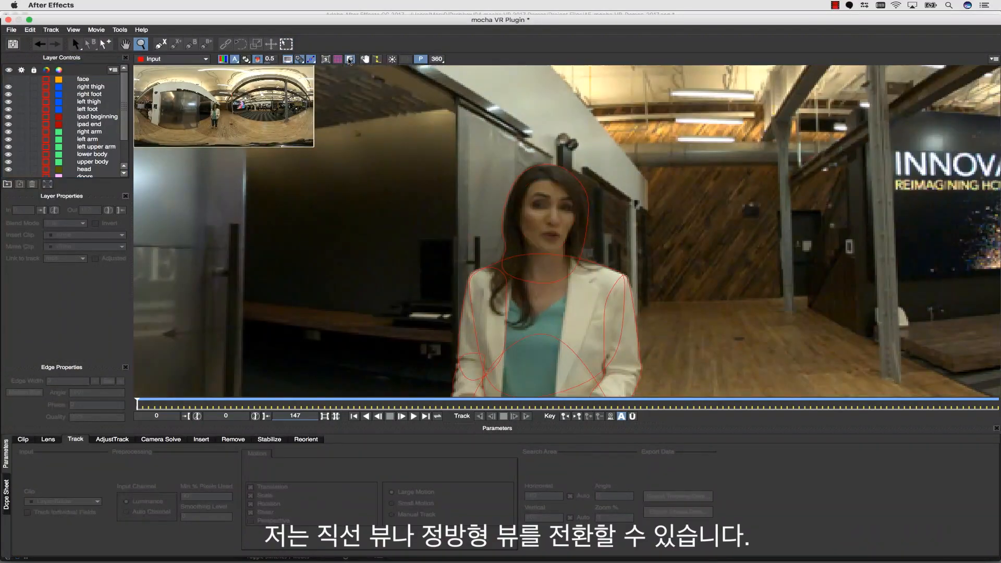
Draw a closed X-spline around the presenter's face.
{"action": "left_click", "coordinate": [350, 59]}
{"action": "left_click", "coordinate": [161, 44]}
{"action": "left_click", "coordinate": [542, 176]}
{"action": "left_click", "coordinate": [568, 230]}
{"action": "left_click", "coordinate": [580, 214]}
{"action": "left_click", "coordinate": [578, 195]}
{"action": "right_click", "coordinate": [567, 186]}
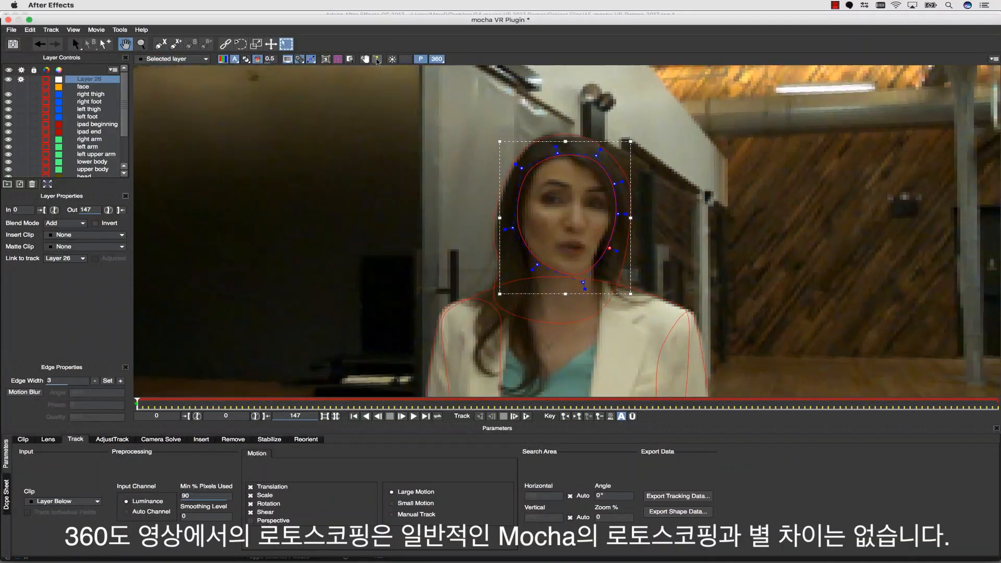
Track the new face spline forward, refine its shape at frame 105, and return to the first frame.
{"action": "key", "text": "ctrl+f"}
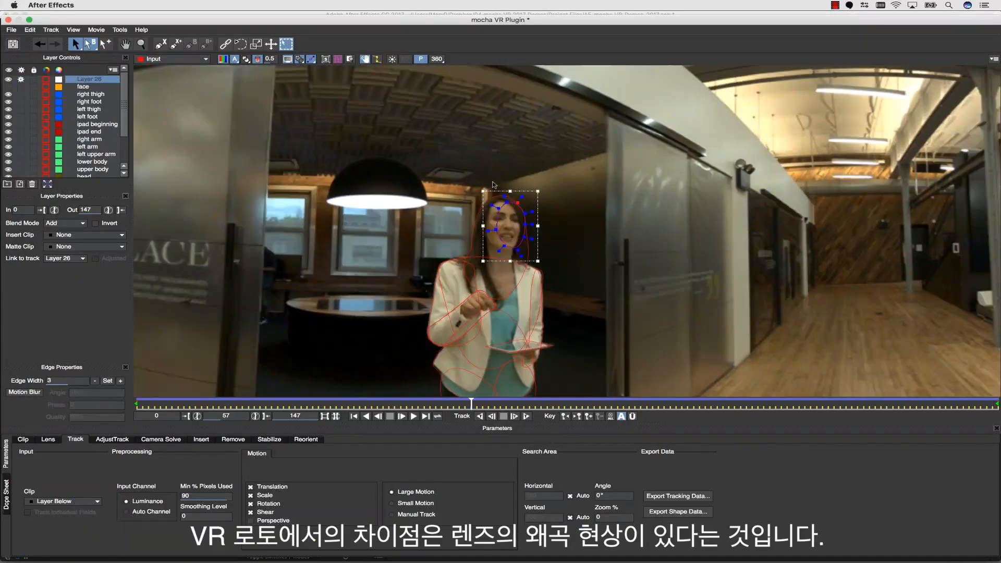
{"action": "left_click_drag", "start_coordinate": [438, 404], "coordinate": [752, 404]}
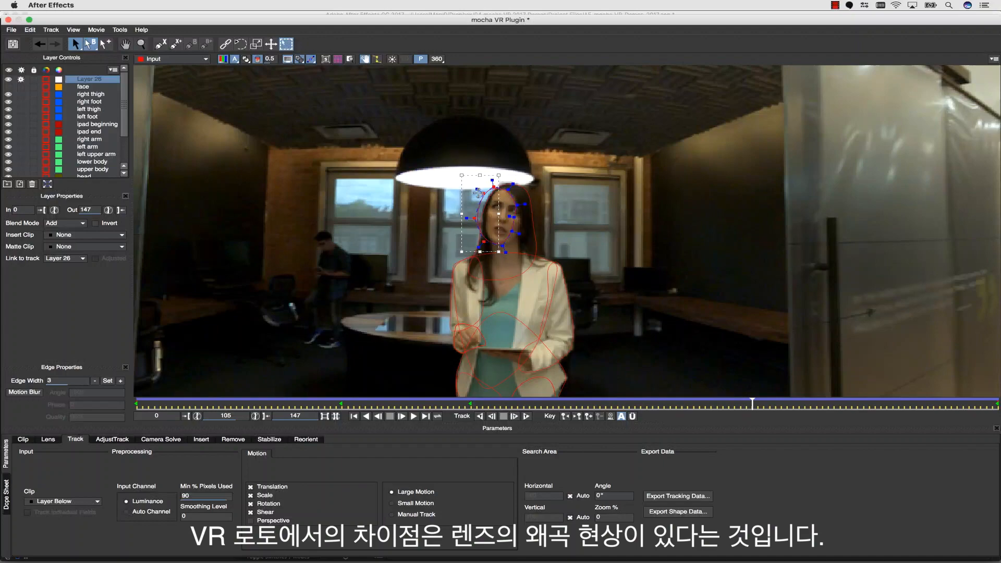
{"action": "left_click_drag", "start_coordinate": [479, 193], "coordinate": [486, 194]}
{"action": "left_click_drag", "start_coordinate": [752, 404], "coordinate": [137, 404]}
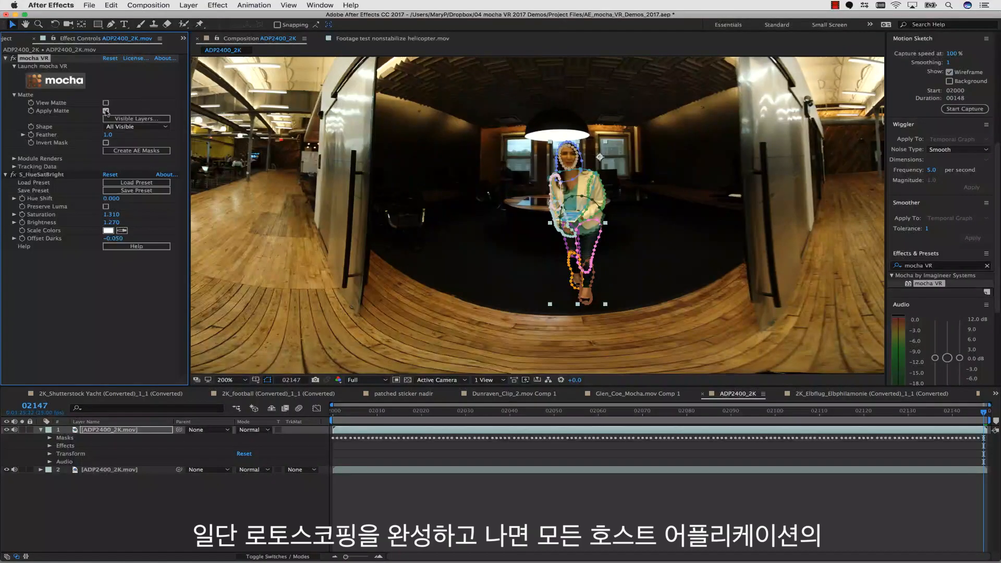
In After Effects, apply the mocha matte to the ADP2400_2K layer and turn off Layer 26 in its visible layers.
{"action": "left_click", "coordinate": [106, 111]}
{"action": "left_click", "coordinate": [118, 120]}
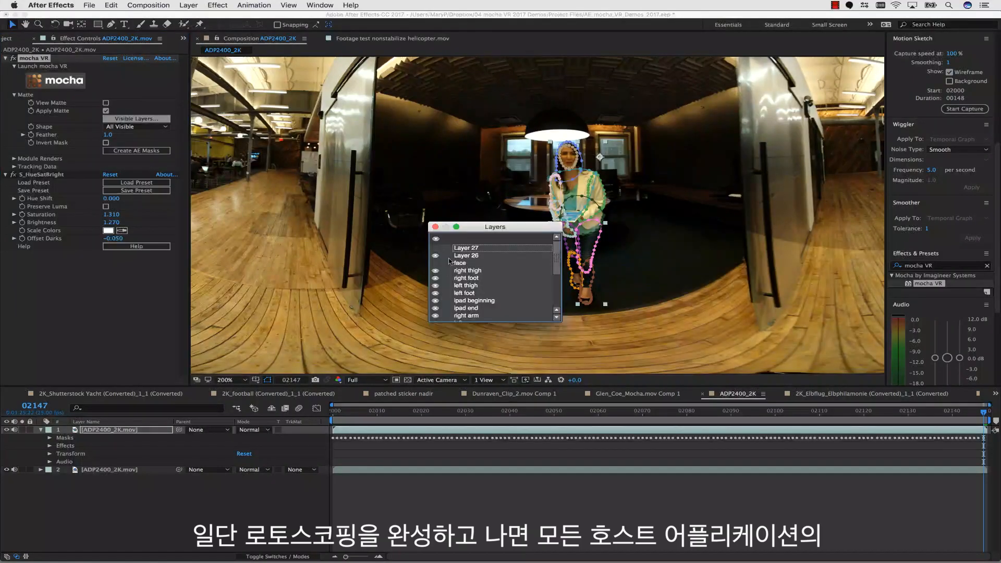
{"action": "left_click", "coordinate": [435, 255]}
{"action": "left_click", "coordinate": [436, 228]}
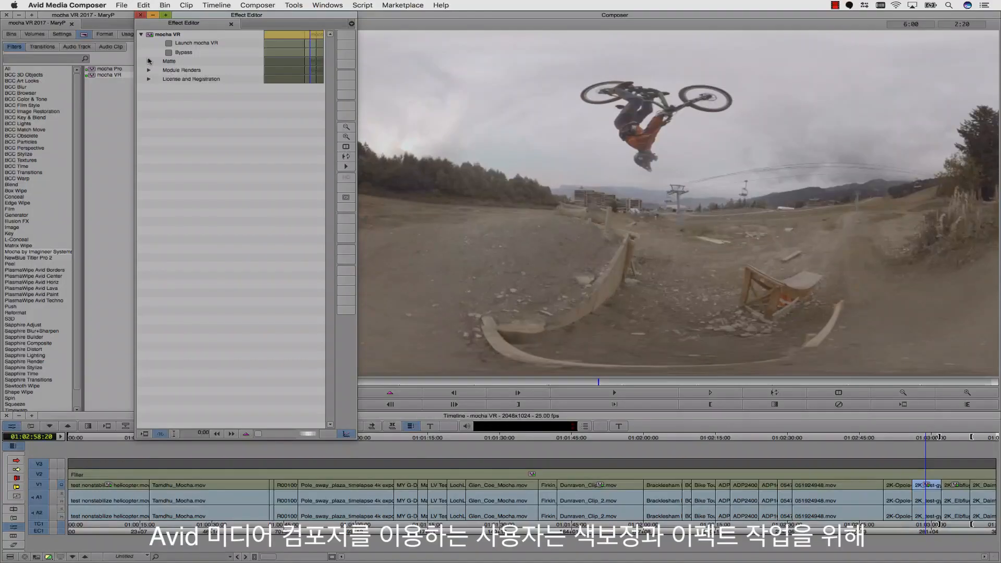
Switch to Avid Media Composer, inspect the airborne bike rider's spline in mocha, and return to the timeline.
{"action": "left_click", "coordinate": [169, 44]}
{"action": "left_click", "coordinate": [600, 203]}
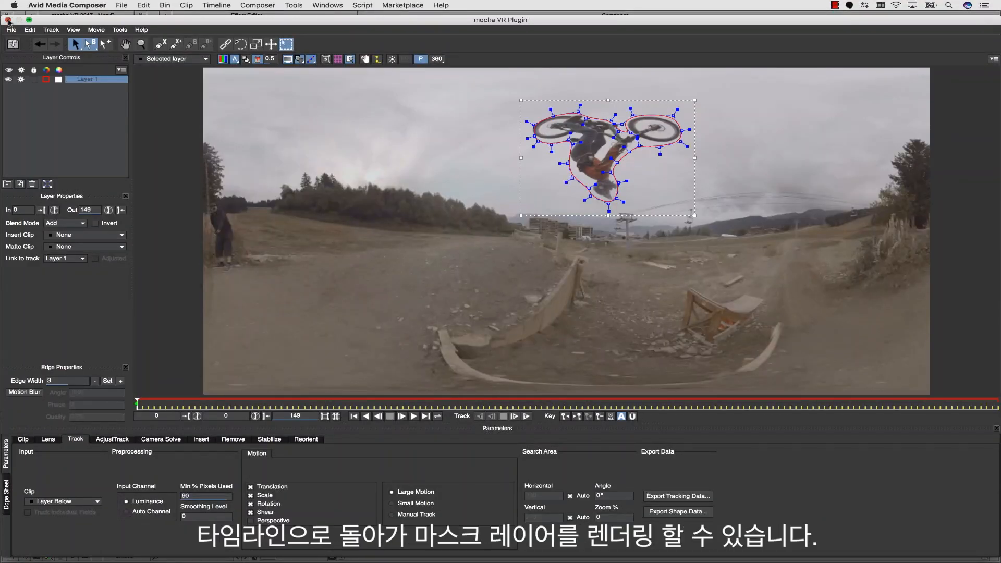
{"action": "left_click", "coordinate": [8, 20]}
Apply the mocha matte to the bike rider clip and increase its feather.
{"action": "left_click", "coordinate": [150, 71]}
{"action": "left_click", "coordinate": [149, 61]}
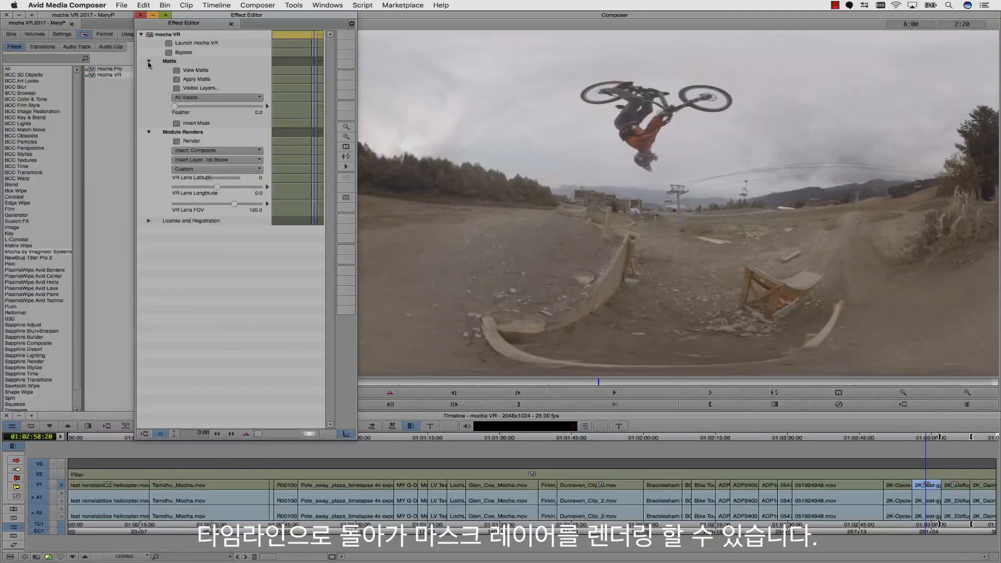
{"action": "left_click", "coordinate": [177, 79]}
{"action": "left_click_drag", "start_coordinate": [178, 108], "coordinate": [200, 109]}
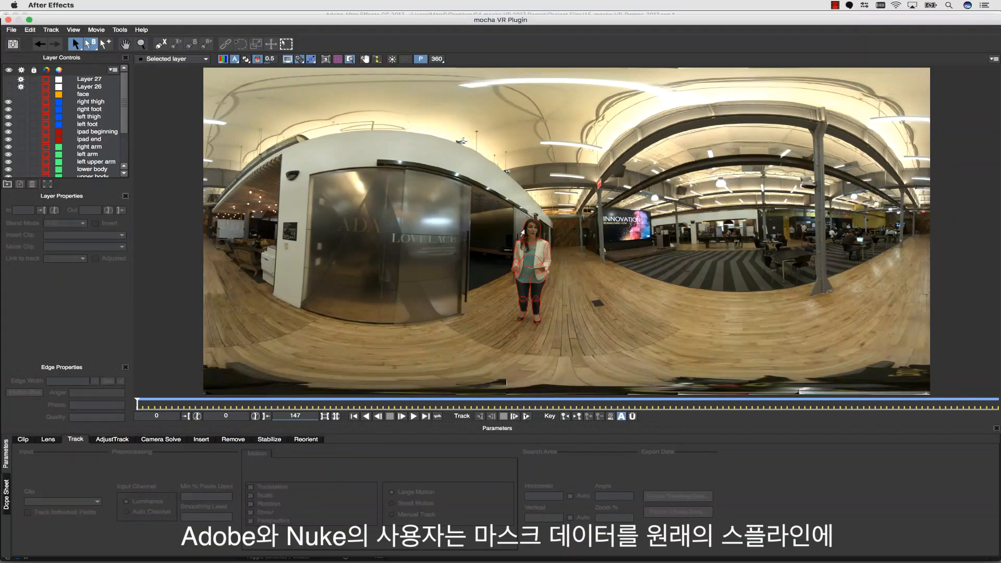
In mocha launched from After Effects, select the presenter's head spline and review the available formats for exporting shape data.
{"action": "left_click", "coordinate": [533, 227]}
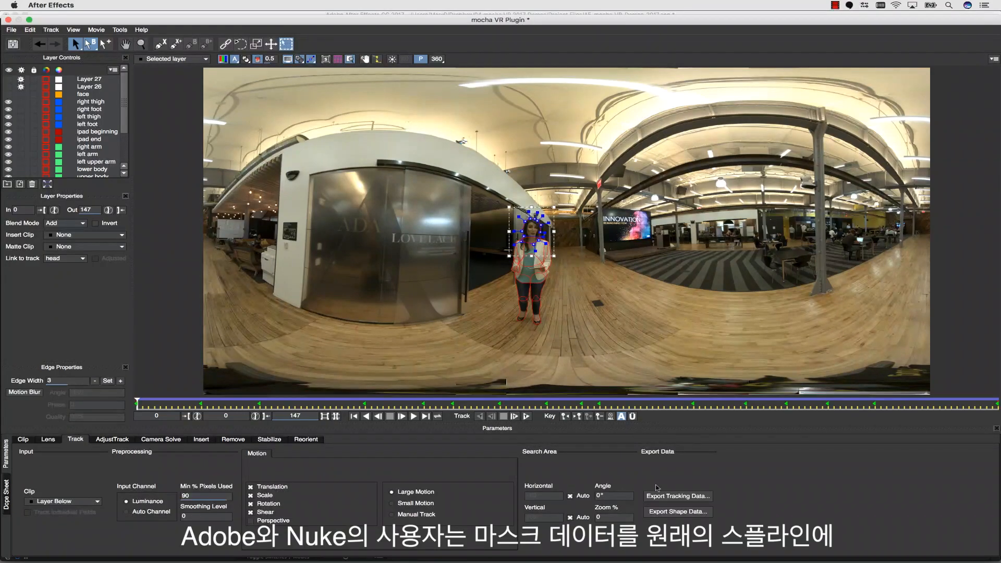
{"action": "left_click", "coordinate": [678, 512]}
{"action": "left_click", "coordinate": [487, 271]}
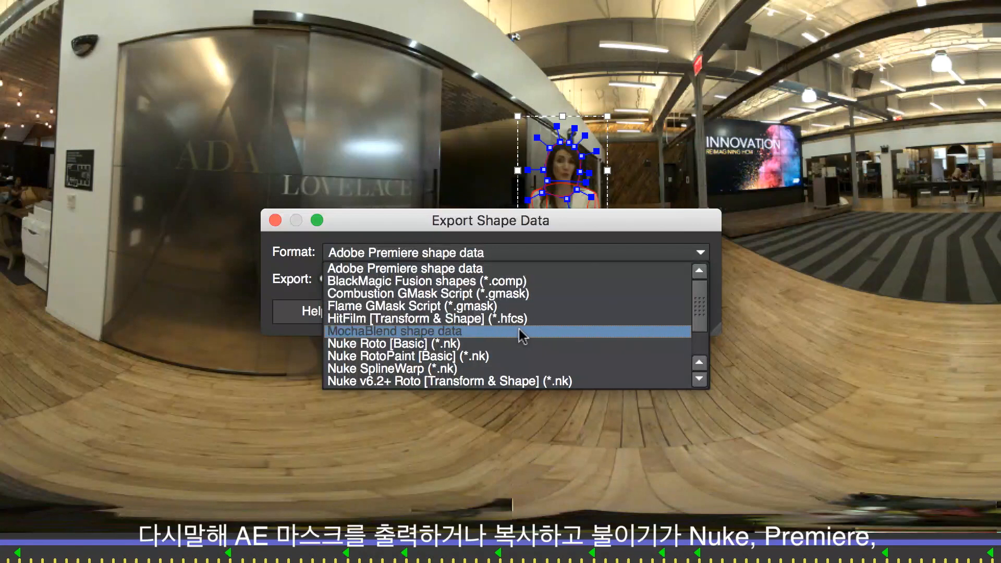
{"action": "scroll", "coordinate": [516, 353], "scroll_direction": "down", "scroll_amount": 4}
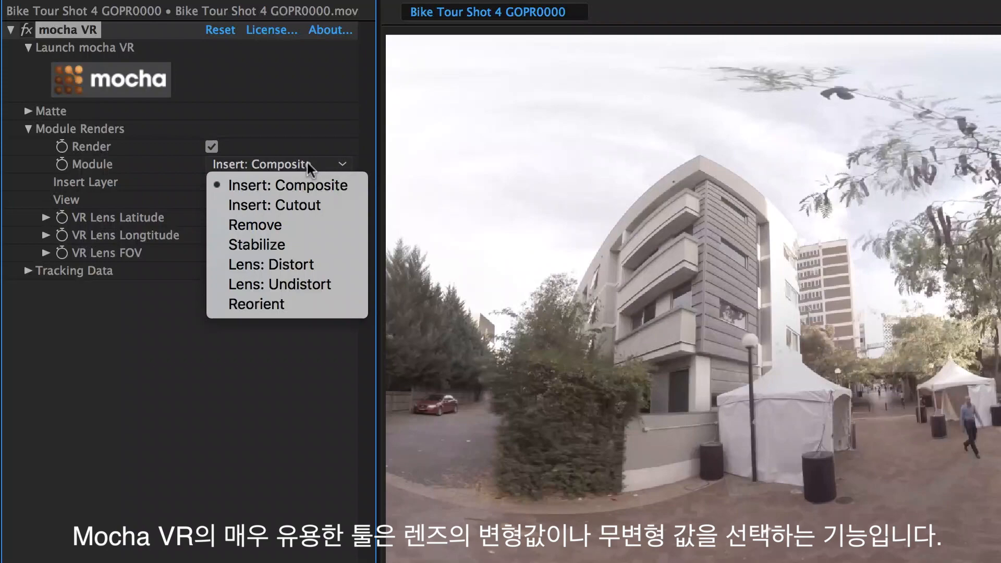
Set the bike tour clip's mocha VR module to Lens: Undistort, with VR lens latitude -86, longitude -16 and FOV 122.
{"action": "left_click", "coordinate": [280, 286]}
{"action": "left_click_drag", "start_coordinate": [217, 218], "coordinate": [239, 245]}
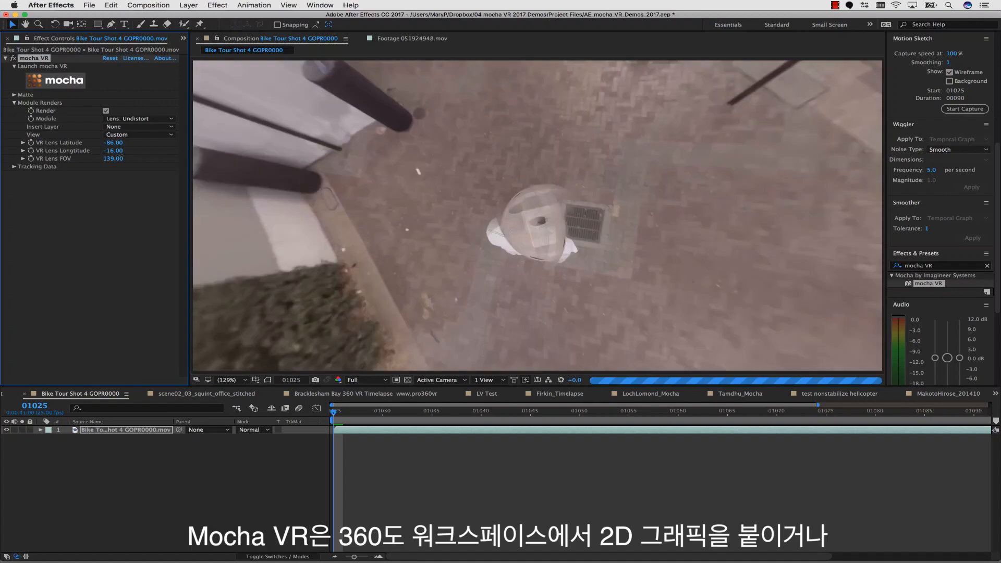
{"action": "left_click_drag", "start_coordinate": [113, 159], "coordinate": [102, 159]}
Paste the Boris FX logo above the clip, position it at 994,512 and scale it to 297%.
{"action": "left_click", "coordinate": [131, 438]}
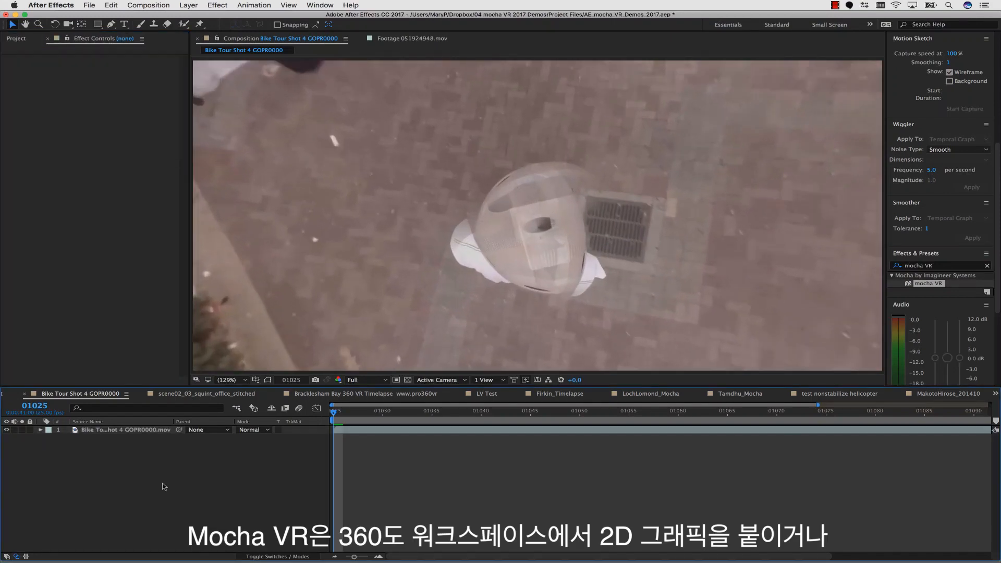
{"action": "key", "text": "super+v"}
{"action": "left_click", "coordinate": [41, 430]}
{"action": "left_click", "coordinate": [49, 437]}
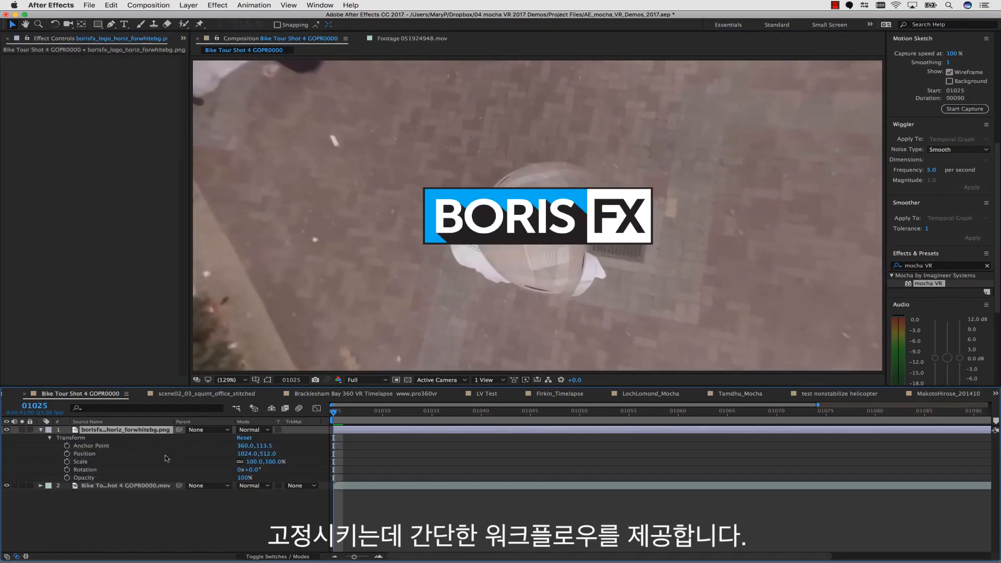
{"action": "left_click_drag", "start_coordinate": [250, 454], "coordinate": [330, 439]}
Copy the clip's mocha VR effect, and pre-compose the logo and clip layers as redistort with all attributes moved.
{"action": "left_click", "coordinate": [114, 485]}
{"action": "left_click", "coordinate": [54, 64]}
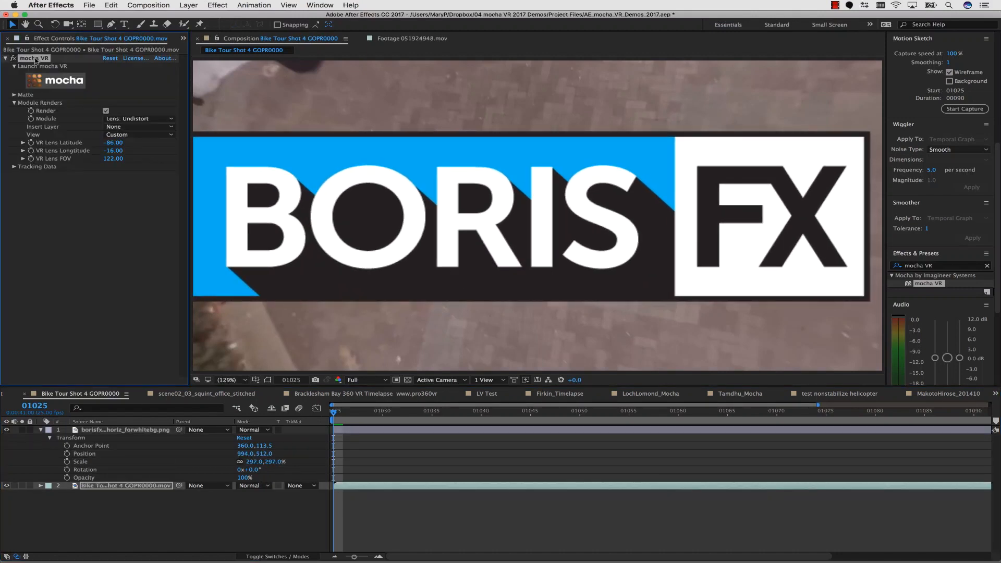
{"action": "left_click", "coordinate": [120, 430]}
{"action": "left_click", "coordinate": [120, 486], "text": "shift"}
{"action": "left_click", "coordinate": [148, 4]}
{"action": "mouse_move", "coordinate": [188, 5]}
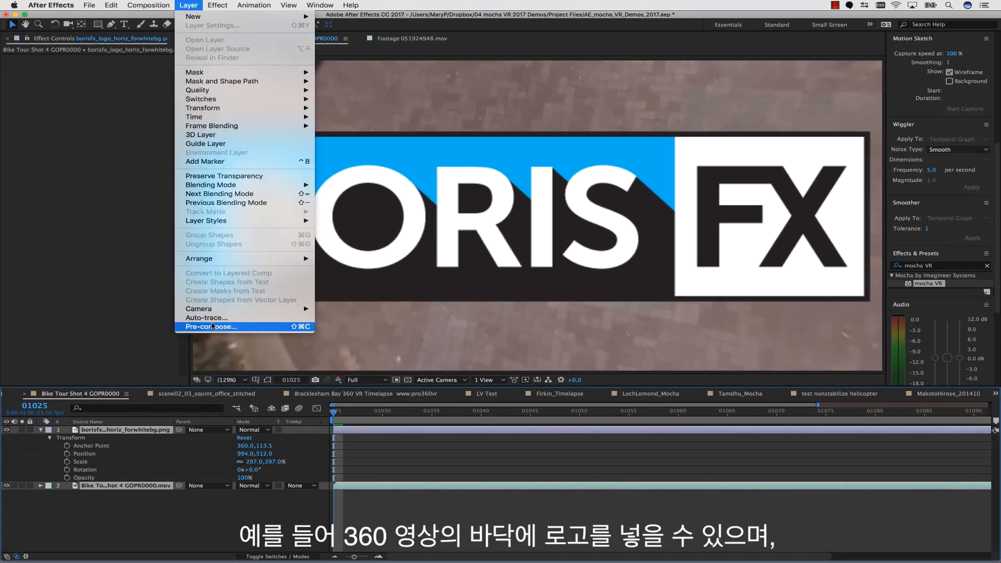
{"action": "left_click", "coordinate": [292, 320]}
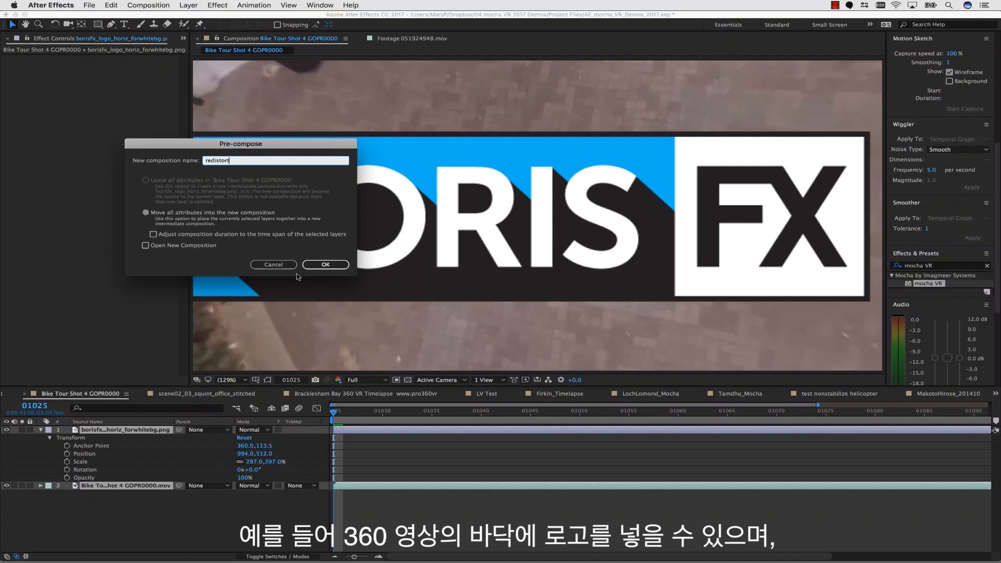
{"action": "left_click", "coordinate": [332, 267]}
Paste the mocha VR effect onto the redistort layer and set its render module to Lens: Distort.
{"action": "key", "text": "super+v"}
{"action": "left_click", "coordinate": [14, 103]}
{"action": "left_click", "coordinate": [138, 118]}
{"action": "left_click", "coordinate": [126, 167]}
{"action": "left_click", "coordinate": [138, 118]}
{"action": "left_click", "coordinate": [140, 172]}
{"action": "left_click", "coordinate": [124, 117]}
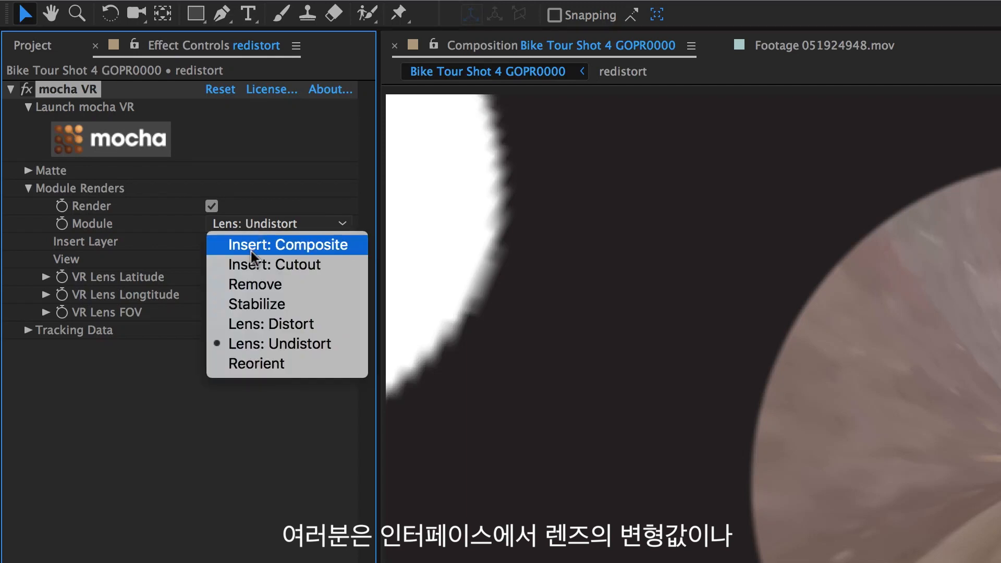
{"action": "left_click", "coordinate": [254, 330]}
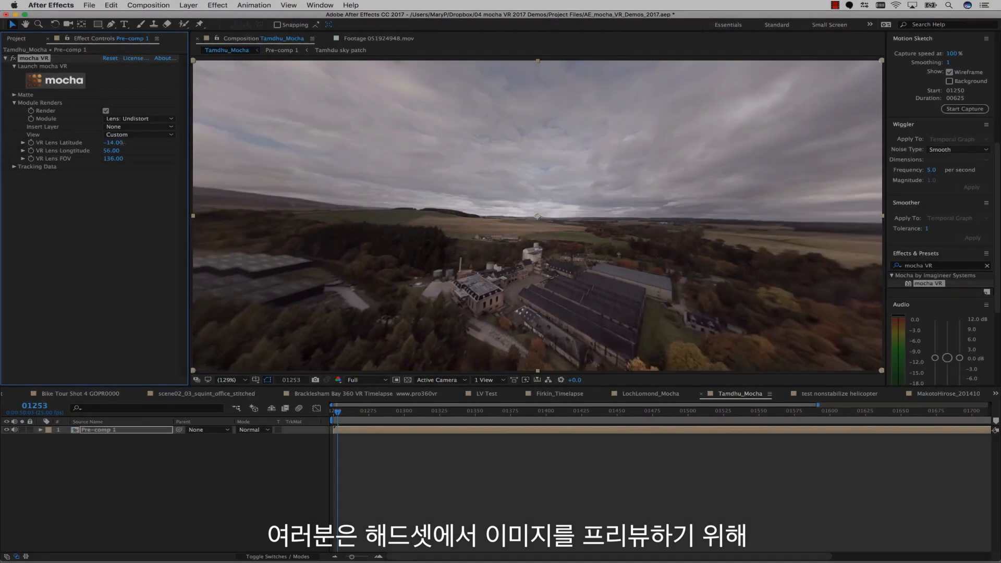
Adjust the VR lens latitude of the undistorted Tamdhu_Mocha pre-comp to look around the aerial view.
{"action": "left_click_drag", "start_coordinate": [123, 144], "coordinate": [231, 172]}
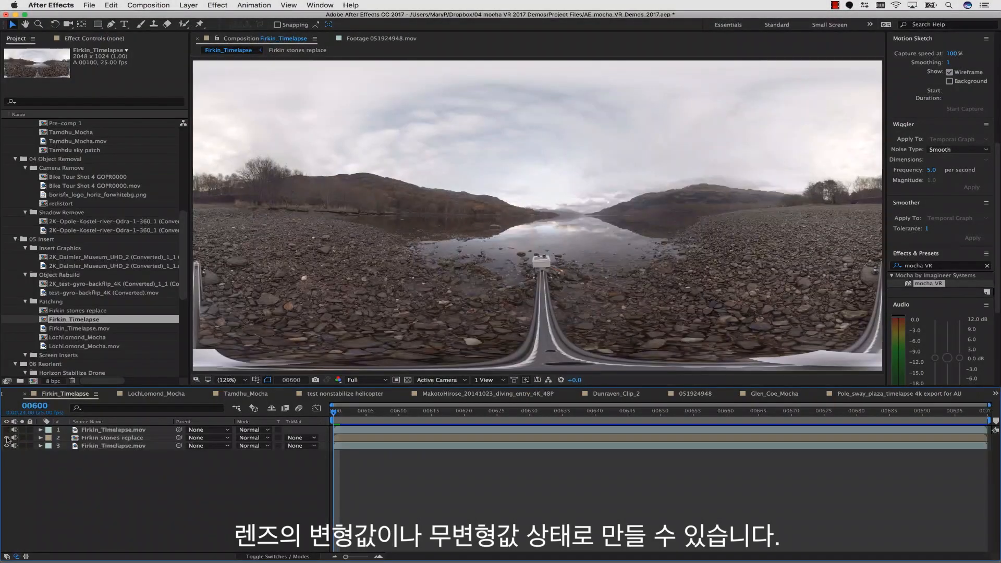
Compare the Firkin_Timelapse composition with the Firkin stones replace layer hidden and shown, and preview it.
{"action": "left_click", "coordinate": [7, 437]}
{"action": "left_click", "coordinate": [7, 437]}
{"action": "left_click", "coordinate": [7, 438]}
{"action": "left_click", "coordinate": [7, 438]}
{"action": "left_click", "coordinate": [7, 437]}
{"action": "key", "text": "space"}
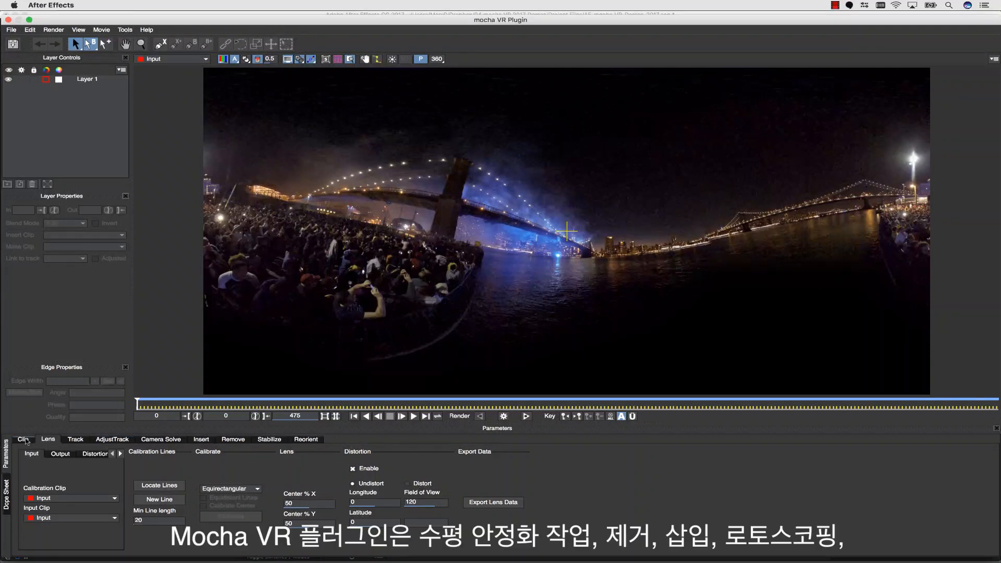
Review the Track, Insert, Remove and Reorient module settings in mocha VR for the night bridge shot.
{"action": "left_click", "coordinate": [65, 439]}
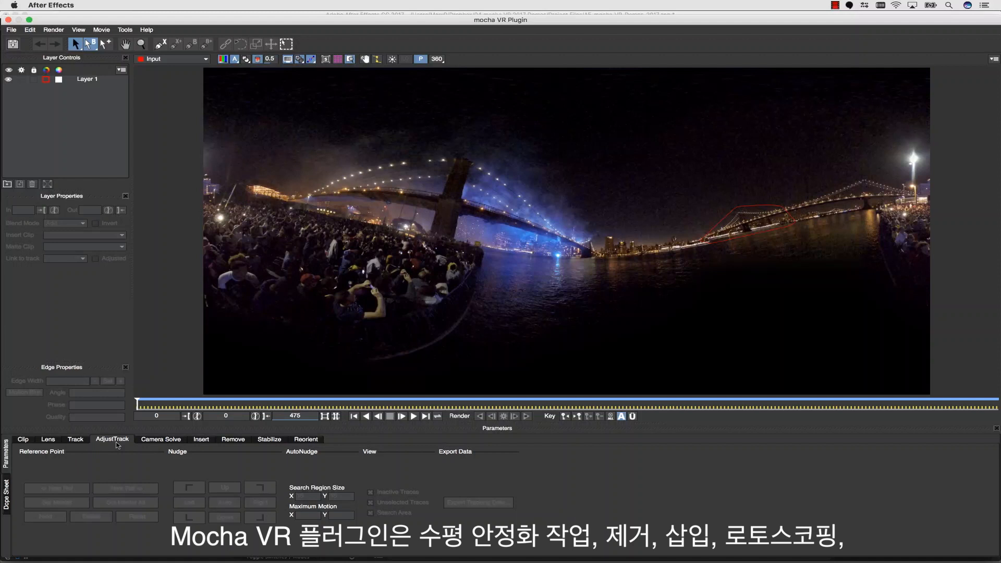
{"action": "left_click", "coordinate": [202, 440]}
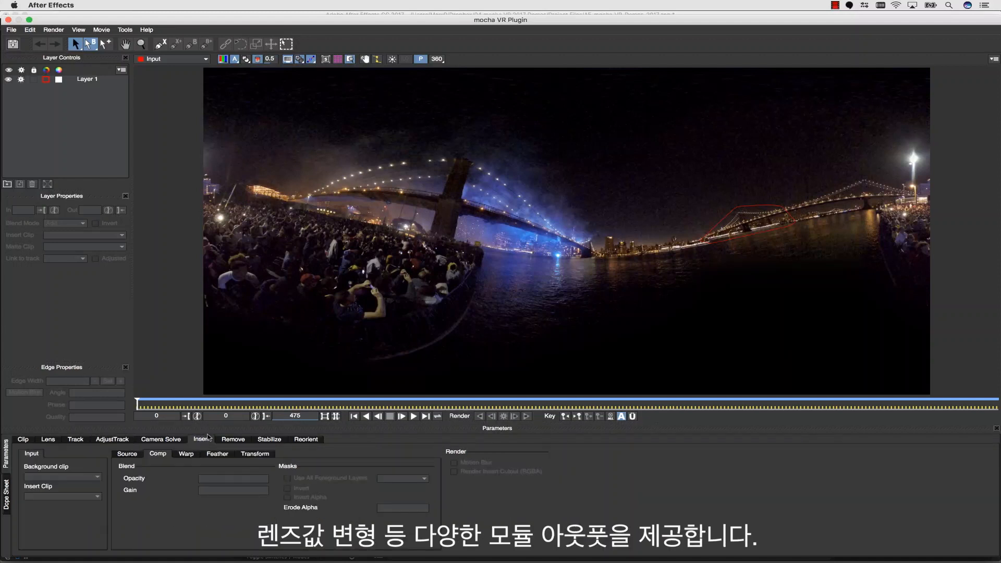
{"action": "left_click", "coordinate": [236, 440]}
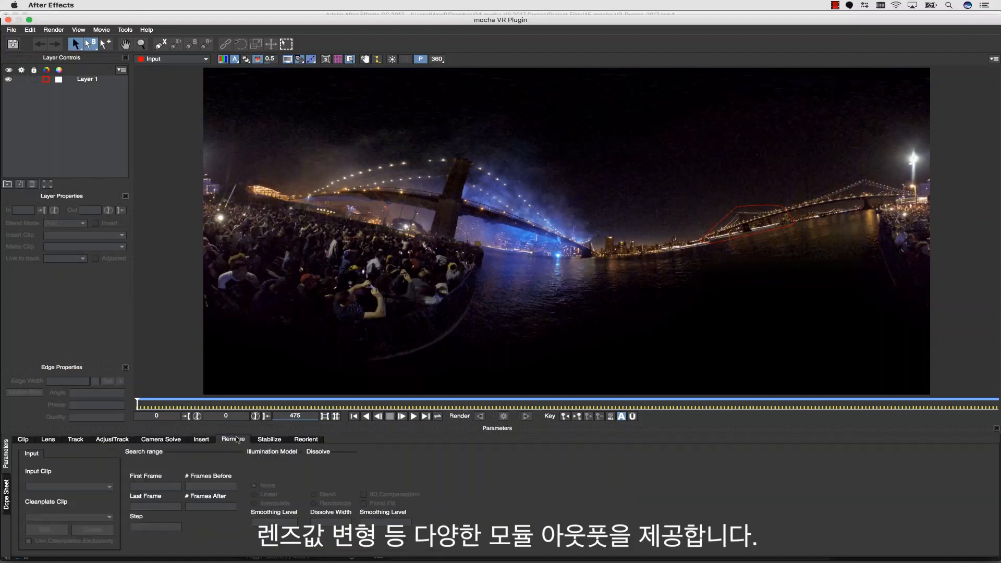
{"action": "left_click", "coordinate": [308, 439]}
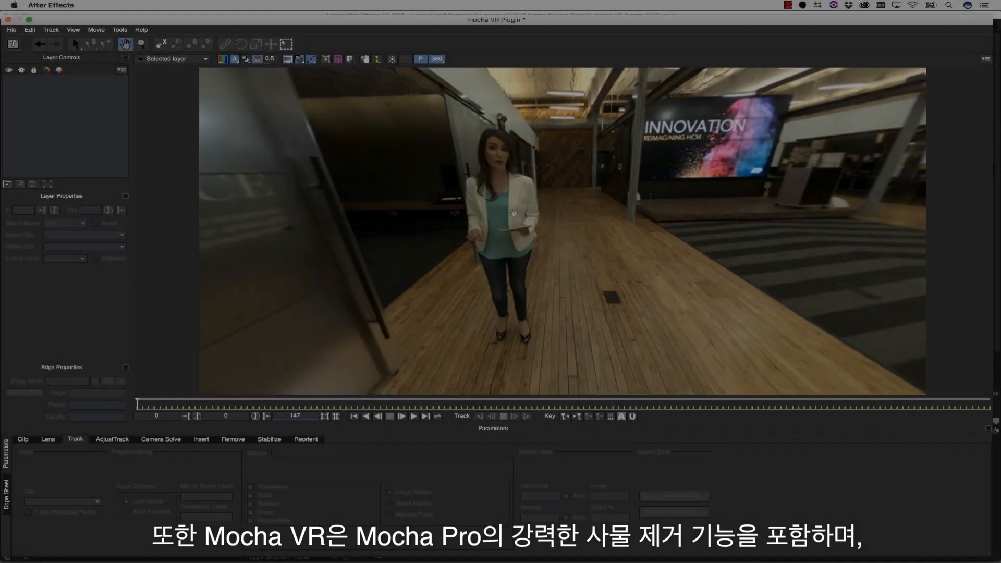
Tilt the 360 view of the presenter shot in mocha VR to inspect the area around her.
{"action": "left_click_drag", "start_coordinate": [514, 212], "coordinate": [514, 83]}
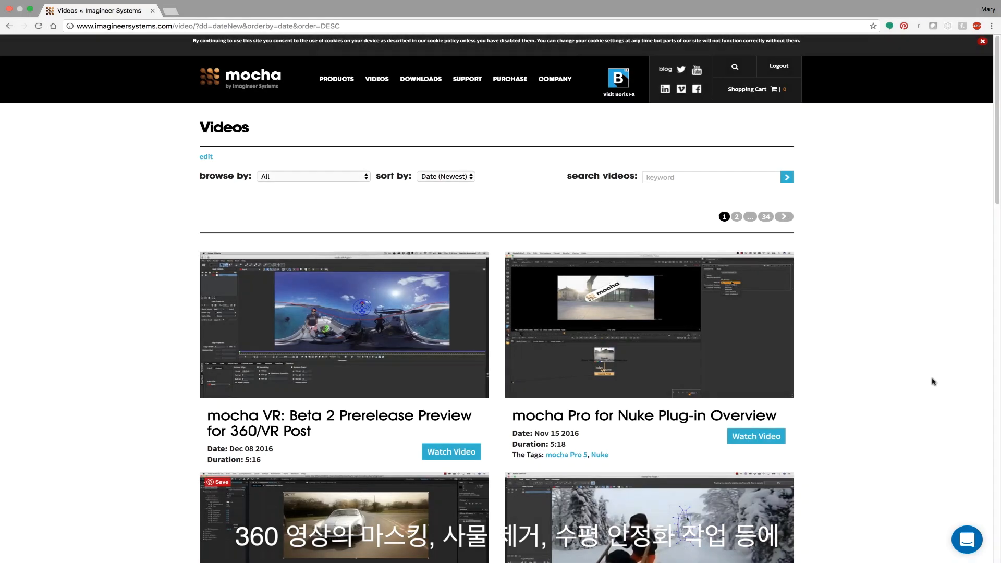
Browse the tutorial listings on the Imagineer Systems videos page in the web browser.
{"action": "scroll", "coordinate": [935, 380], "scroll_direction": "down", "scroll_amount": 10}
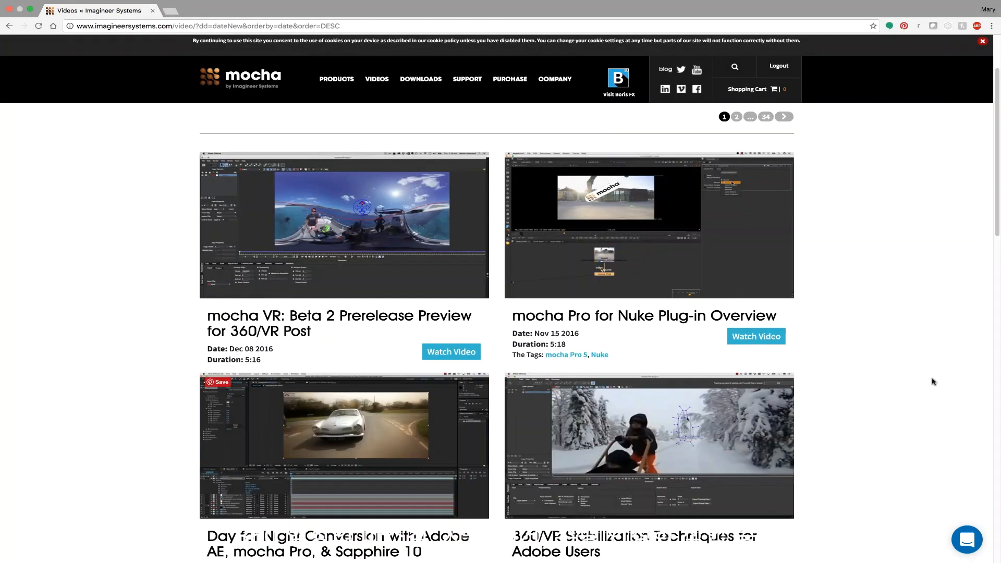
{"action": "scroll", "coordinate": [934, 382], "scroll_direction": "down", "scroll_amount": 5}
{"action": "scroll", "coordinate": [934, 381], "scroll_direction": "up", "scroll_amount": 10}
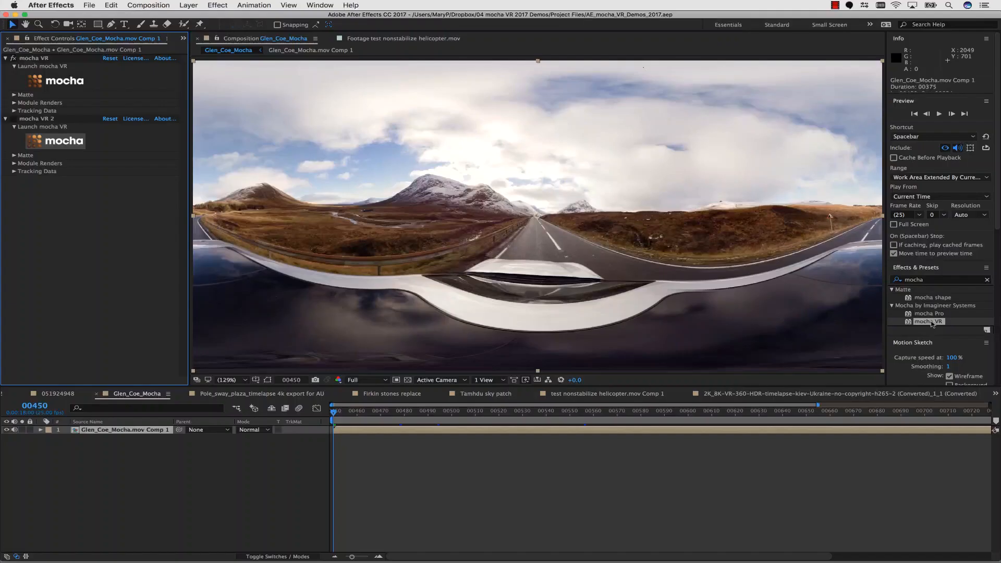
{"action": "left_click_drag", "start_coordinate": [453, 214], "coordinate": [92, 223]}
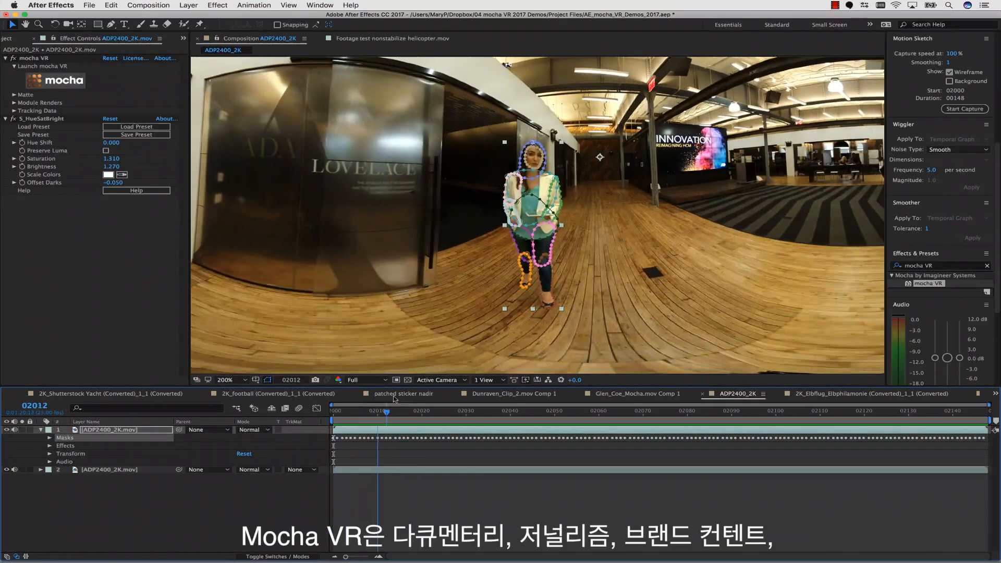
Scrub the ADP2400_2K composition to frame 02145 to check the masks following the presenter.
{"action": "left_click_drag", "start_coordinate": [394, 399], "coordinate": [981, 466]}
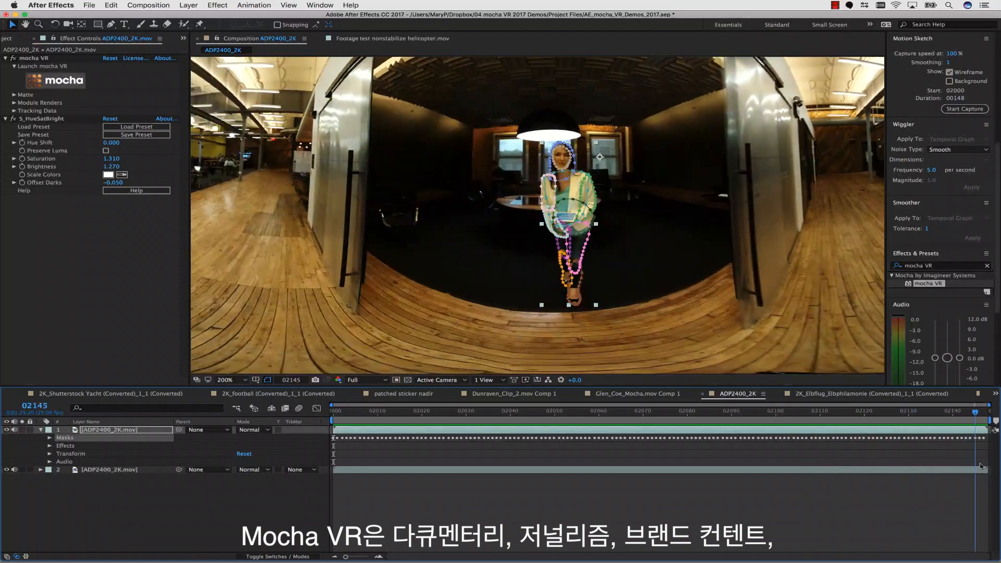